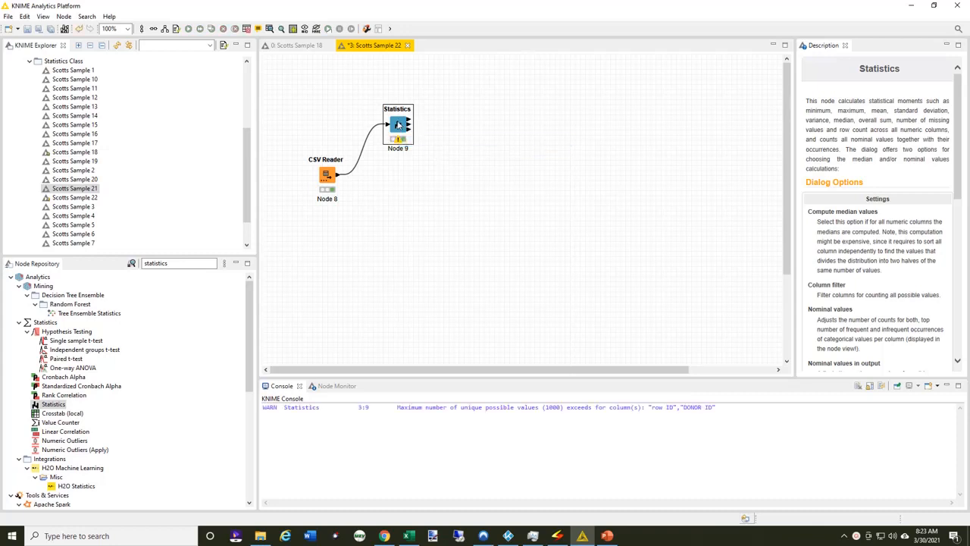
- Examine the Statistics node's statistics table, widening the No. missings column to read its full heading
right_click(399, 125)
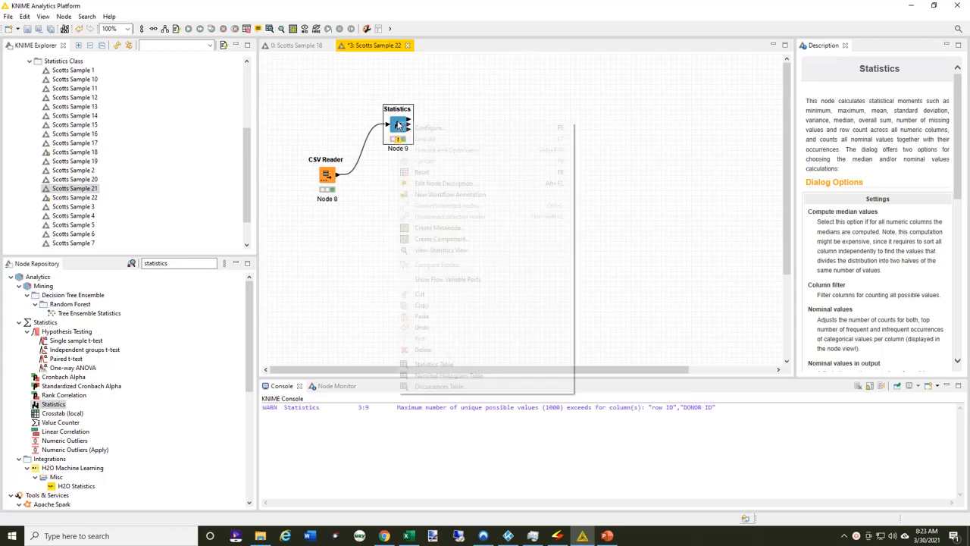
click(466, 365)
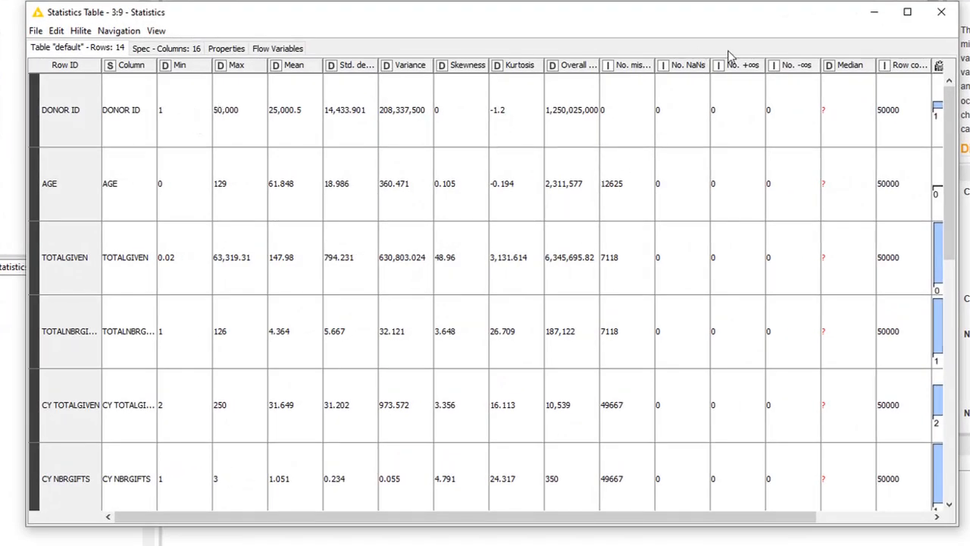
drag(657, 68, 681, 66)
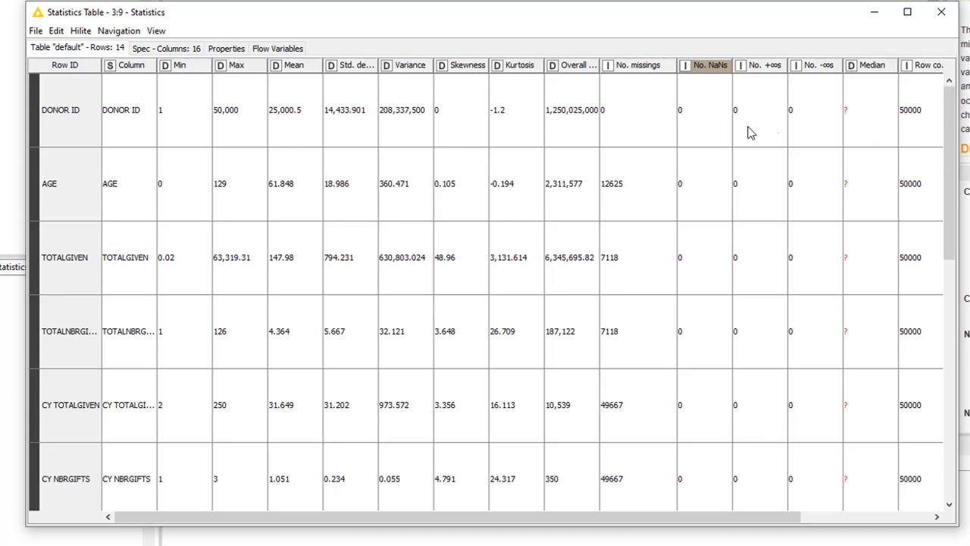
click(944, 13)
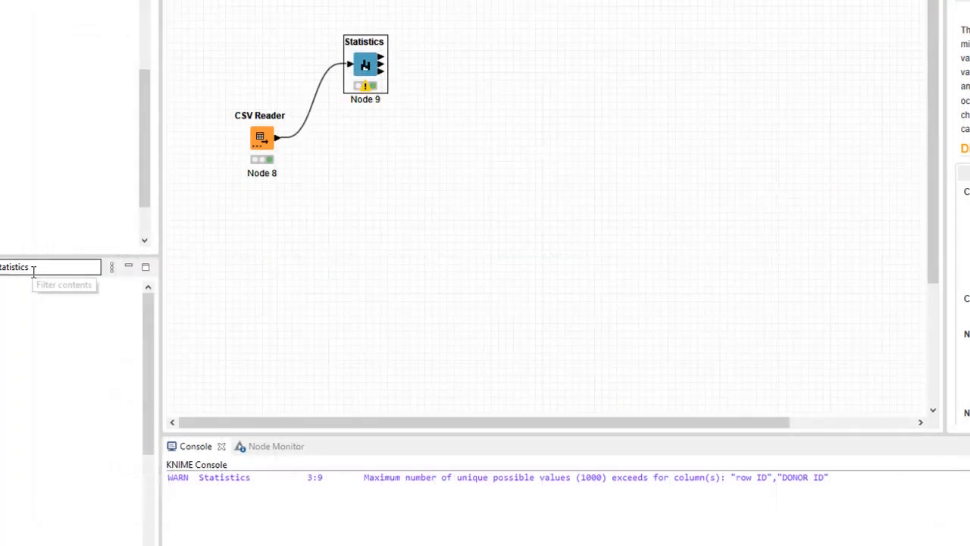
- Find the Math Formula node in the repository, add it to the workflow and connect it to the Statistics node's first output
double_click(41, 267)
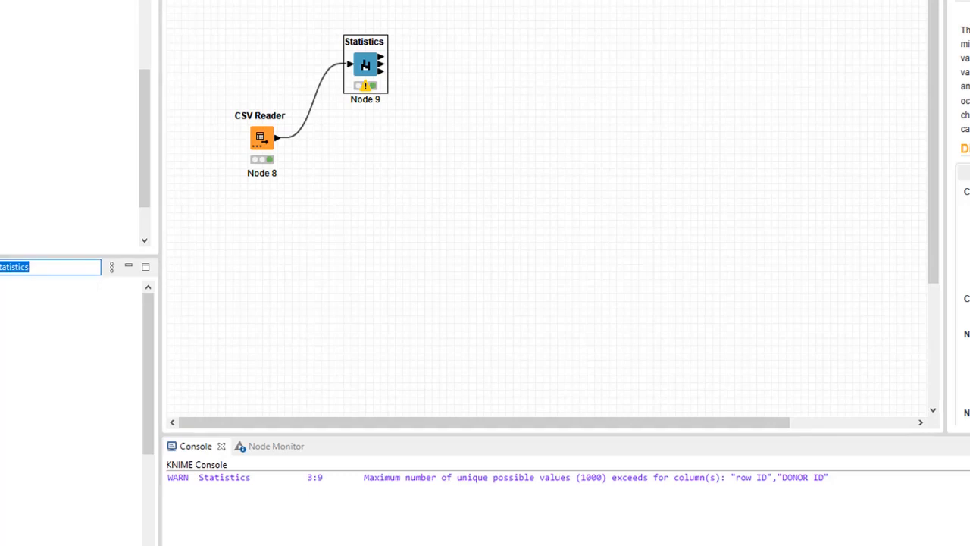
text(na)
text(th)
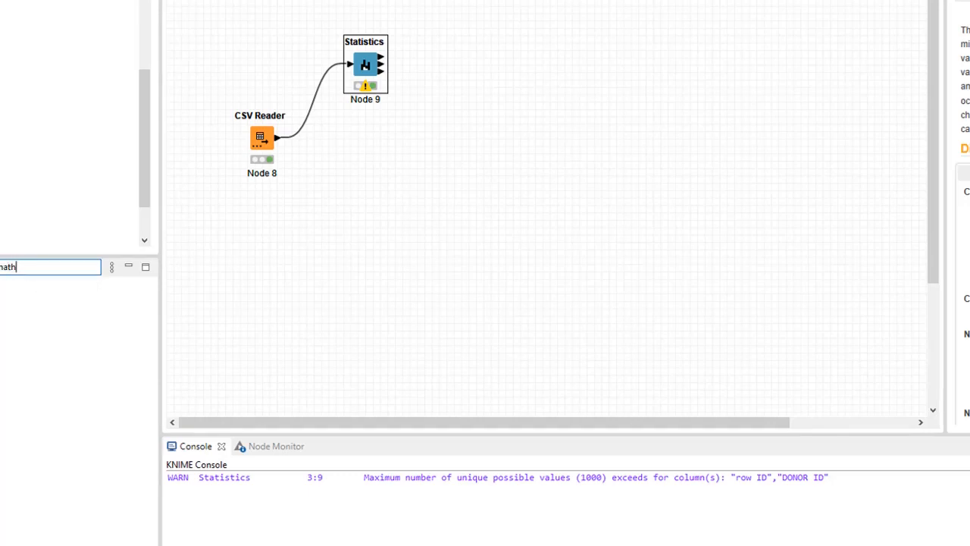
drag(1, 319, 482, 61)
drag(382, 57, 463, 59)
- Configure the Math Formula node to compute $No. missings$ / $Row count$ into an appended column named percentmissing
double_click(462, 59)
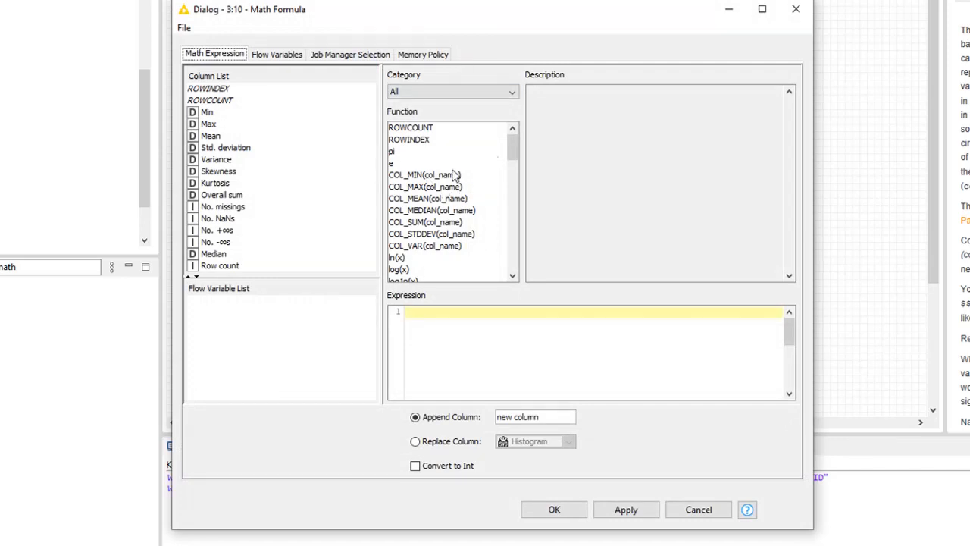
drag(513, 155, 515, 193)
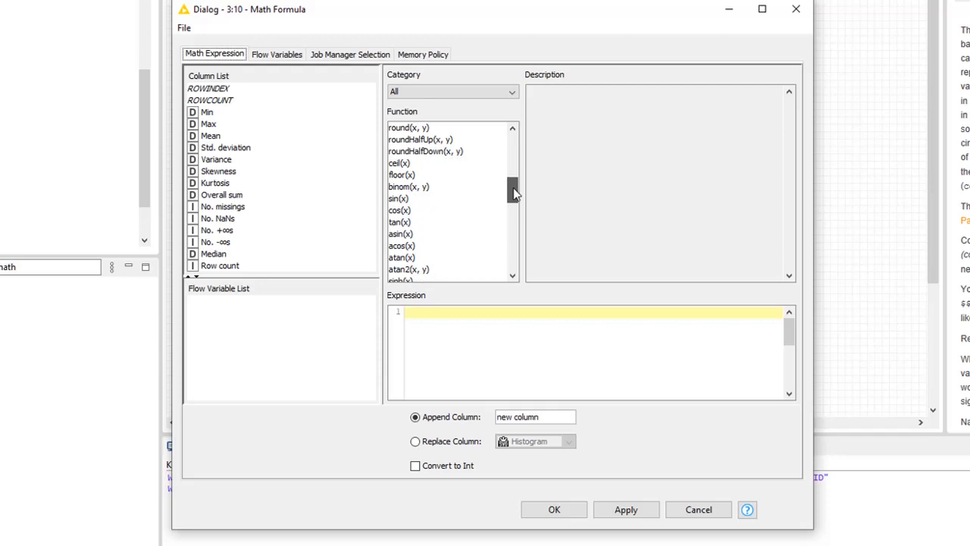
double_click(228, 267)
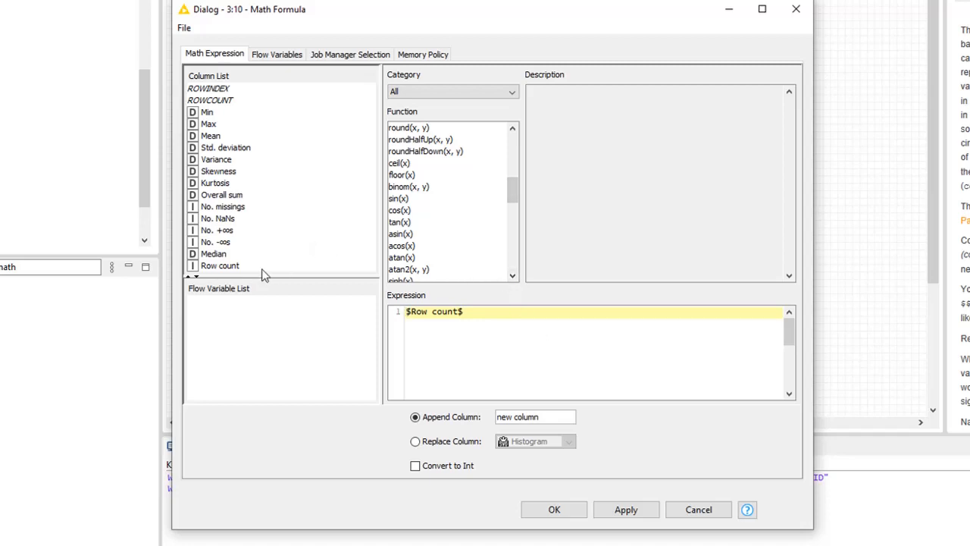
double_click(236, 209)
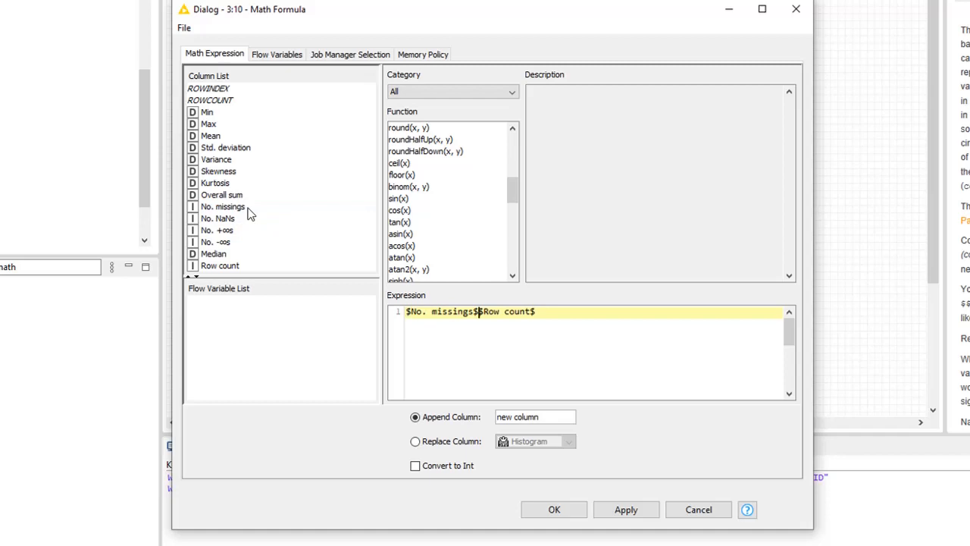
text(/)
triple_click(563, 416)
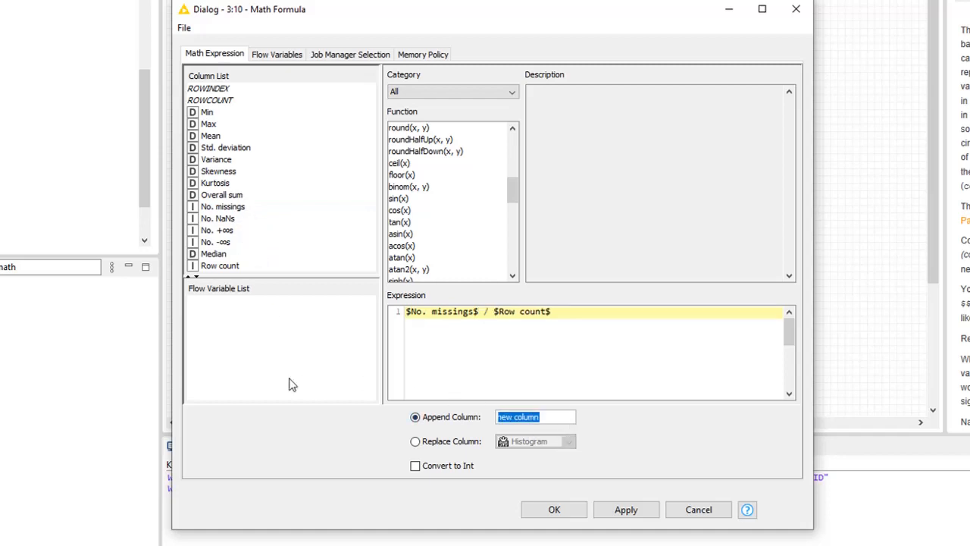
text(percentmissing)
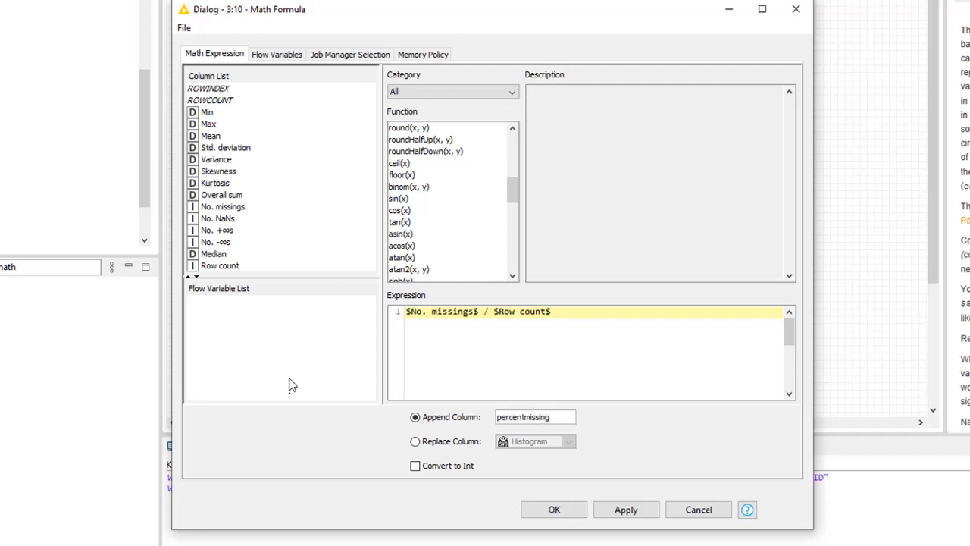
click(554, 509)
- Execute the Math Formula node and examine the percentmissing column in its output data
right_click(463, 59)
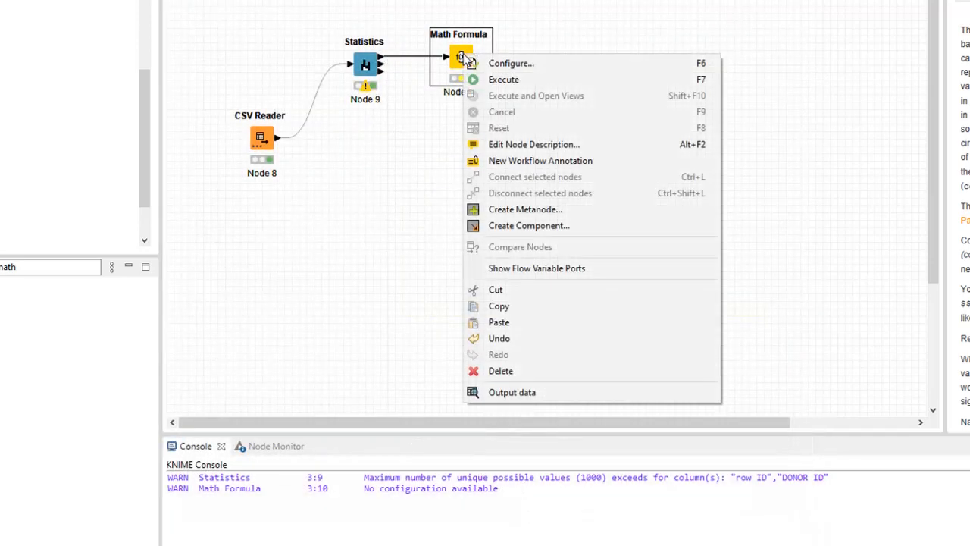
click(481, 80)
right_click(462, 61)
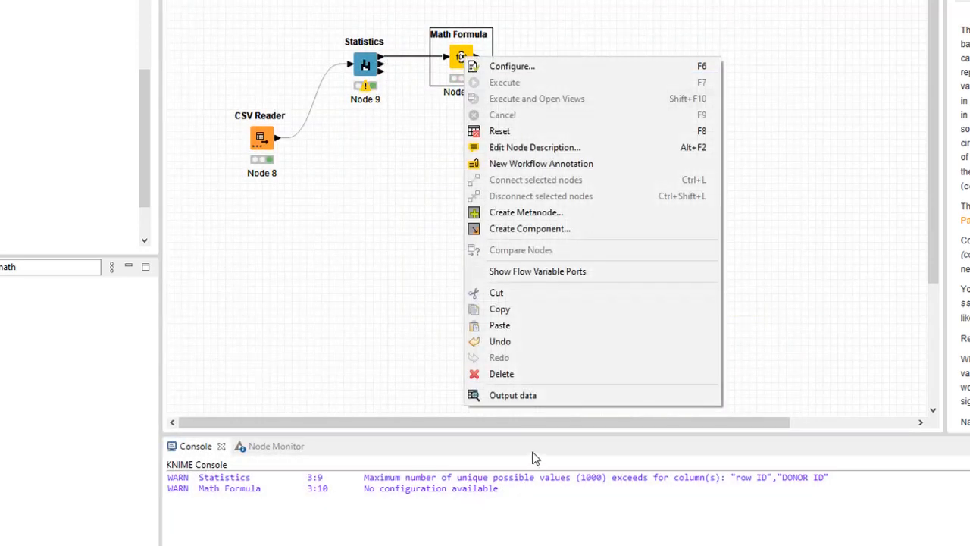
click(536, 394)
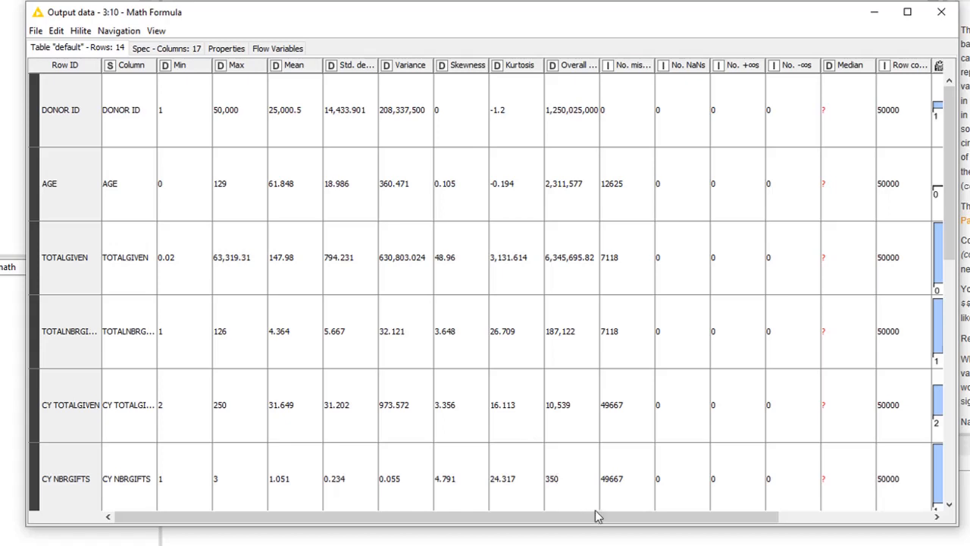
drag(597, 516, 826, 513)
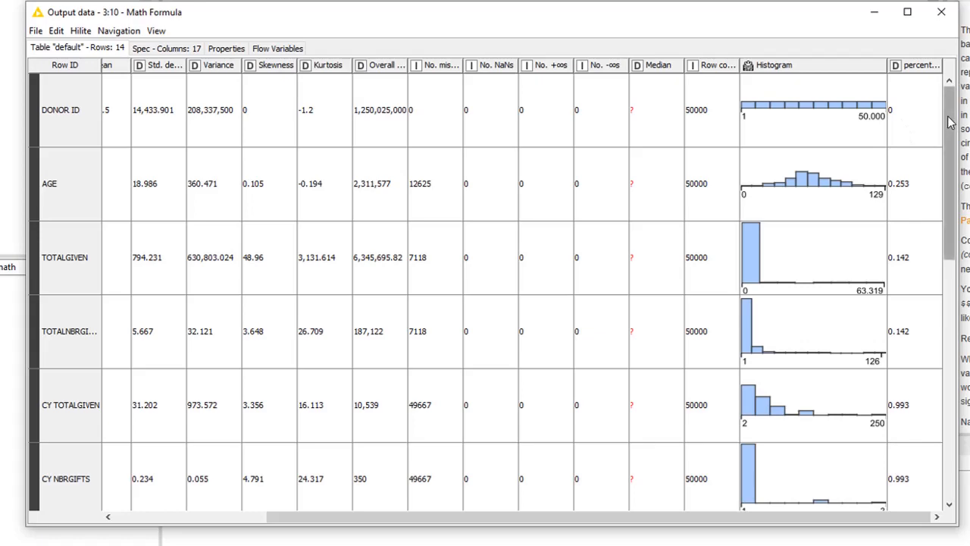
drag(947, 125, 963, 269)
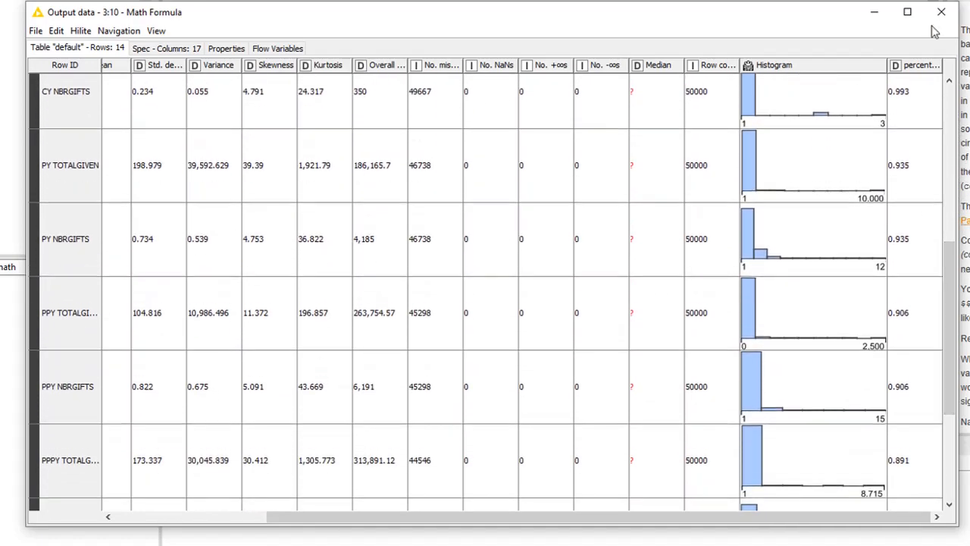
- Sort the output table descending by percentmissing, then place that column directly after a widened Column column
click(920, 66)
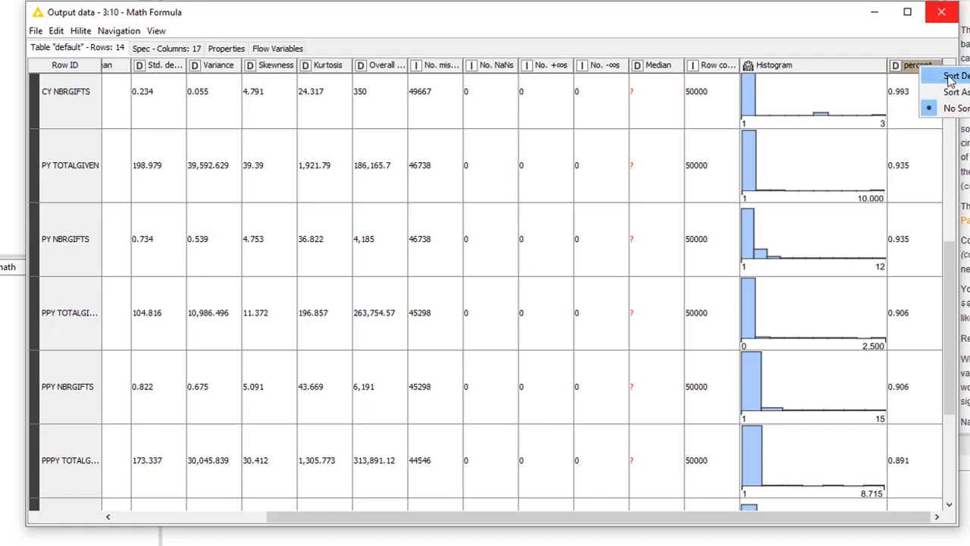
click(940, 76)
drag(953, 285, 125, 74)
drag(402, 520, 219, 505)
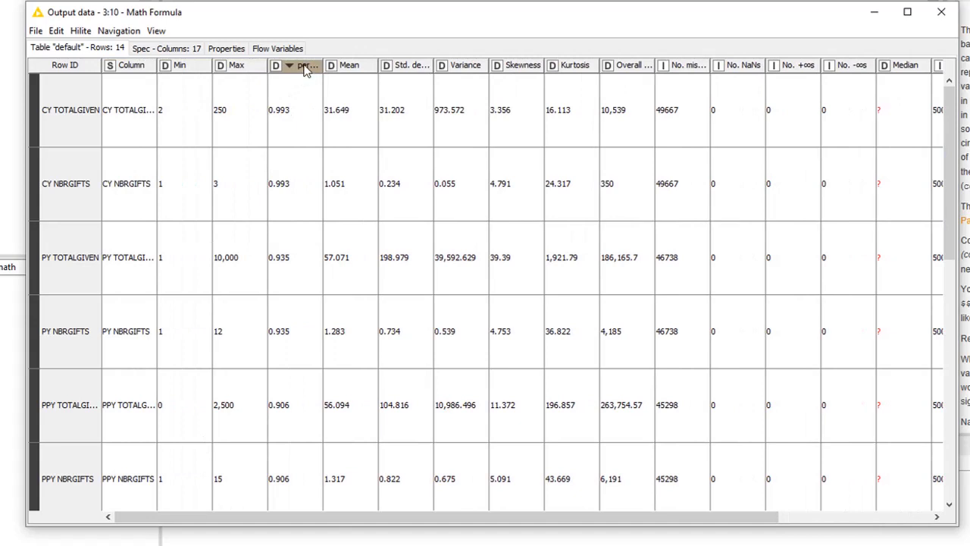
drag(302, 66, 189, 66)
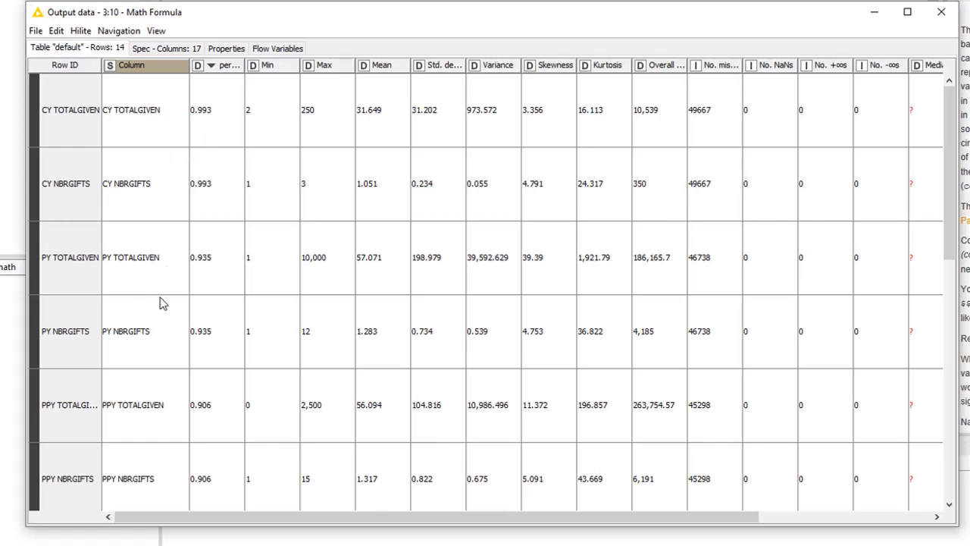
- Review the share of missing values for every field in the sorted output table, then close it
scroll(141, 307, down, 3)
scroll(141, 315, down, 5)
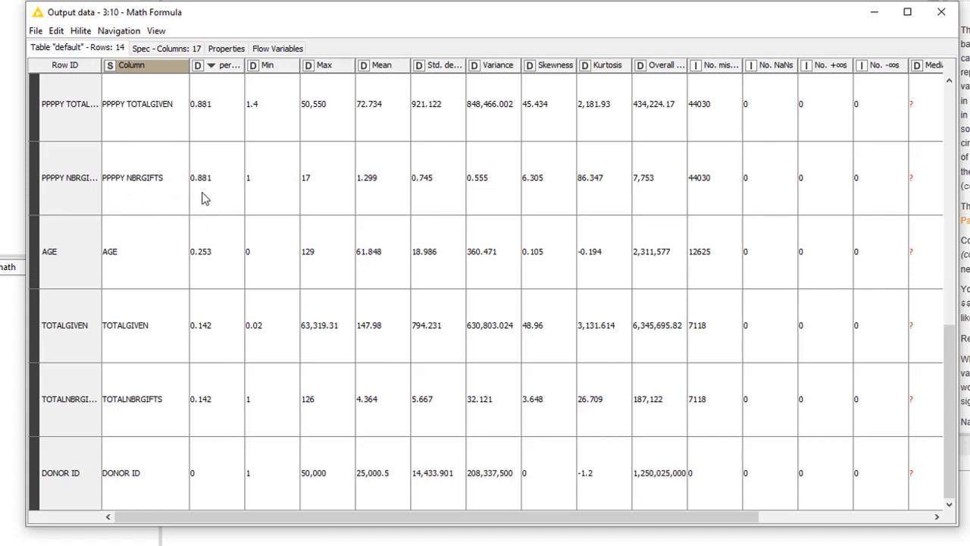
click(126, 190)
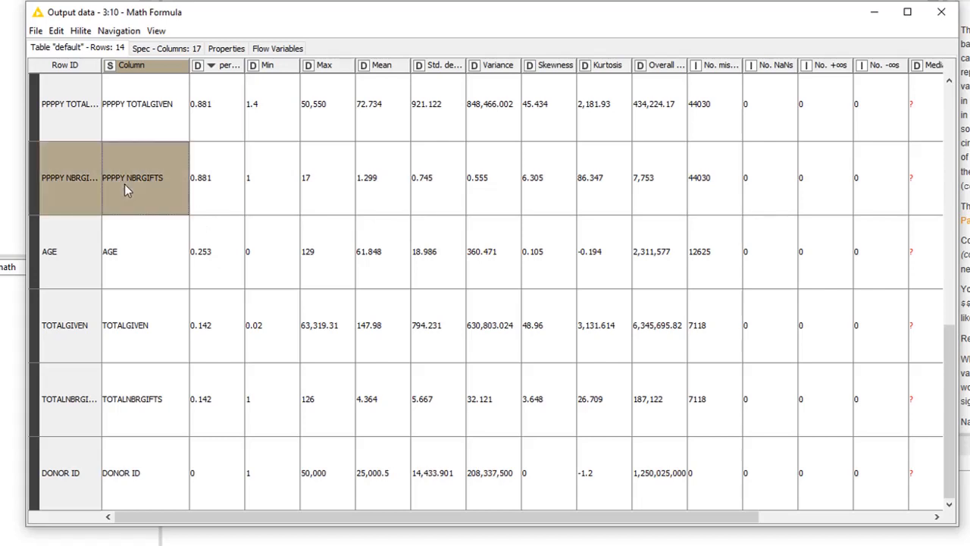
scroll(126, 189, up, 5)
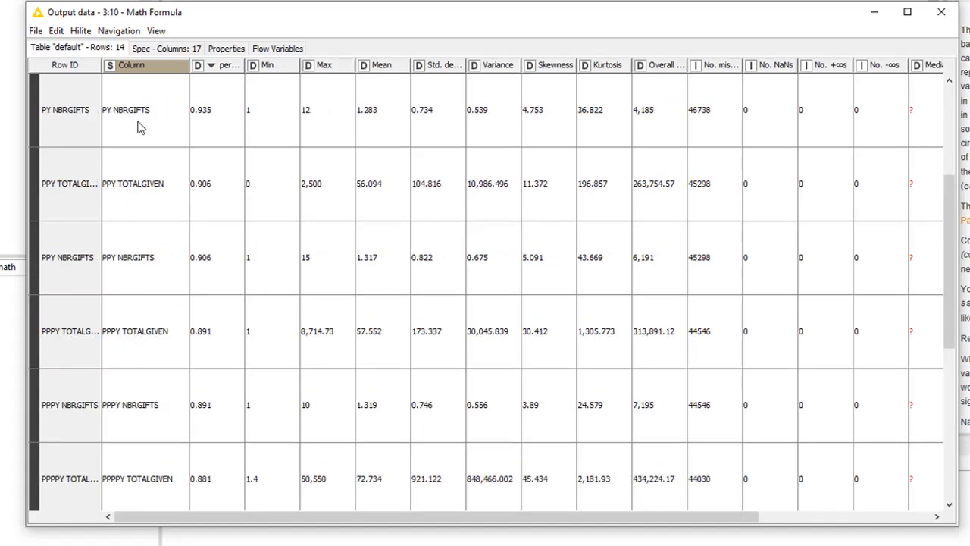
click(943, 13)
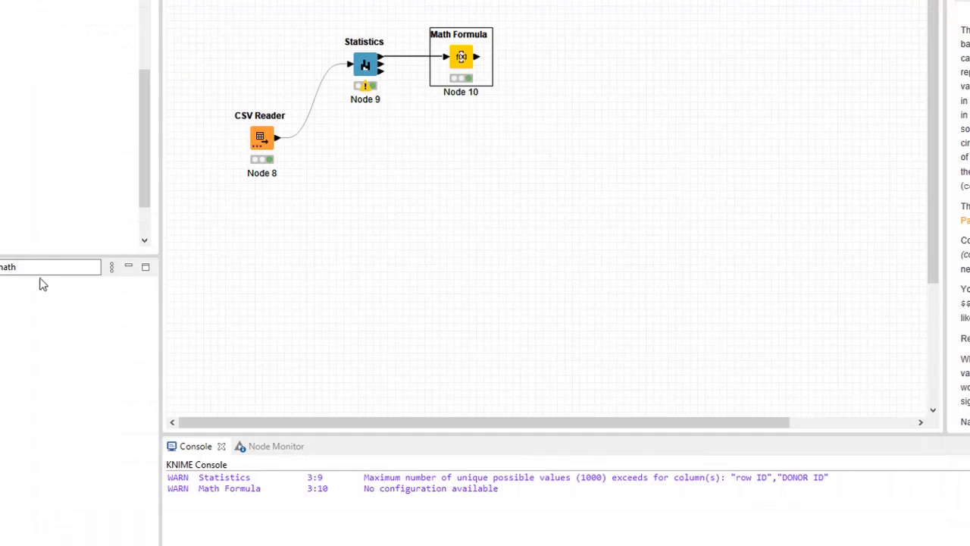
- Search the node repository for missing, add a Missing Value Column Filter node and connect it to the CSV Reader output
drag(51, 269, 16, 265)
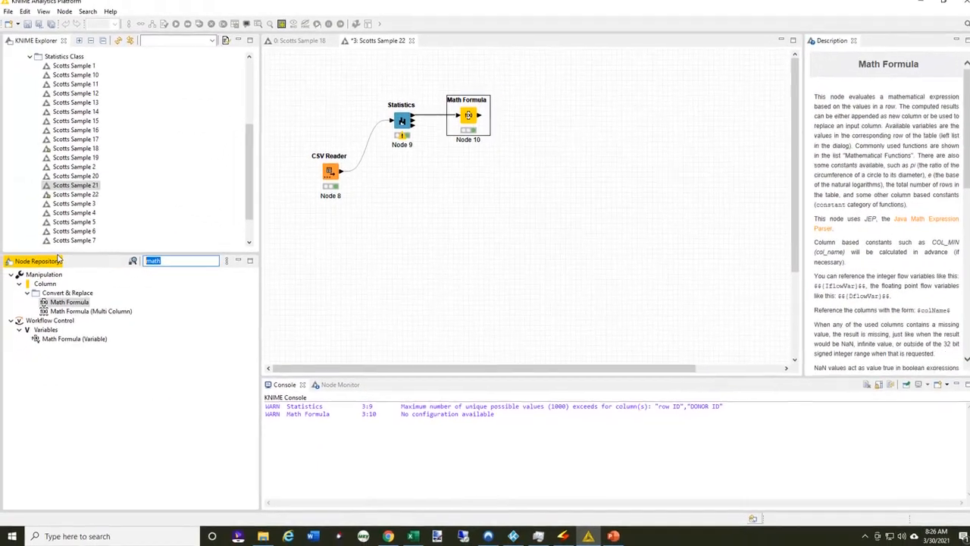
text(m)
text(i)
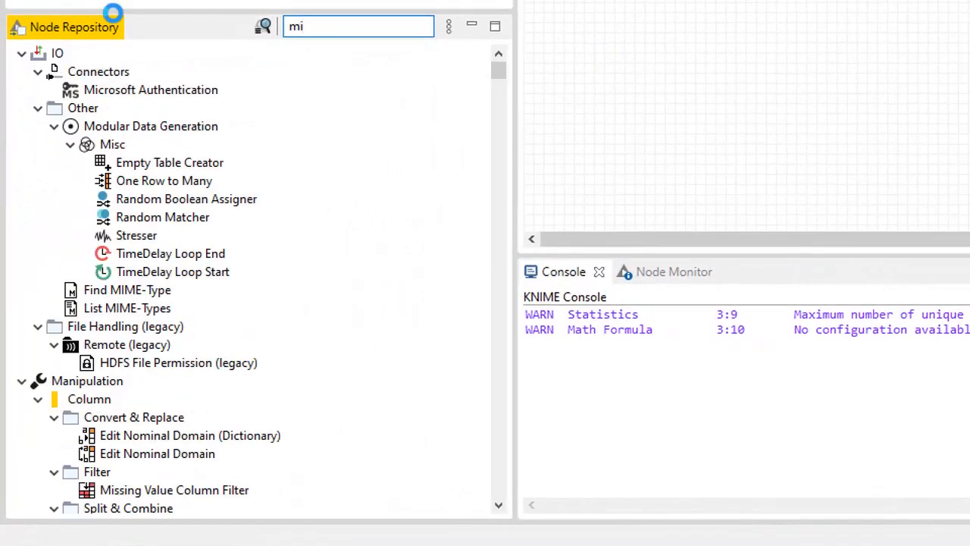
text(ssing)
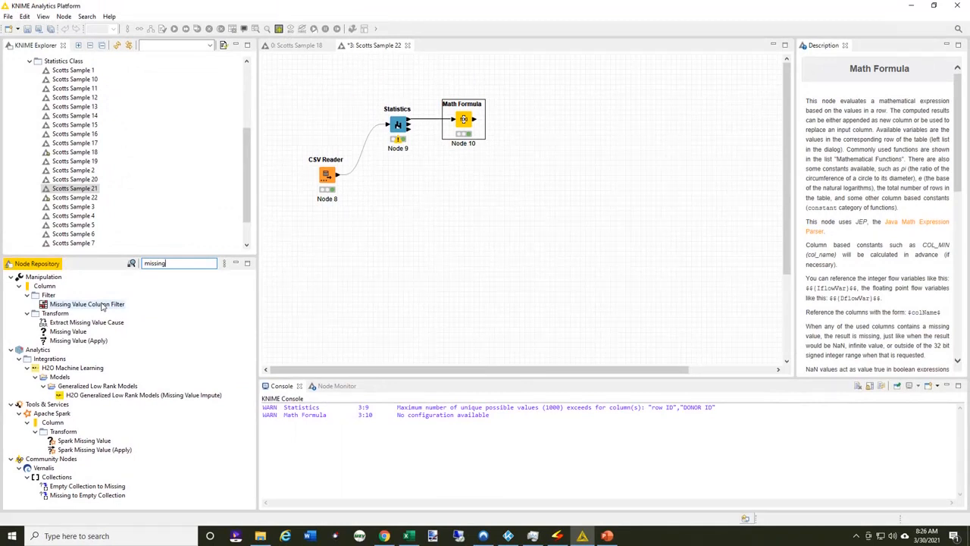
drag(102, 305, 467, 193)
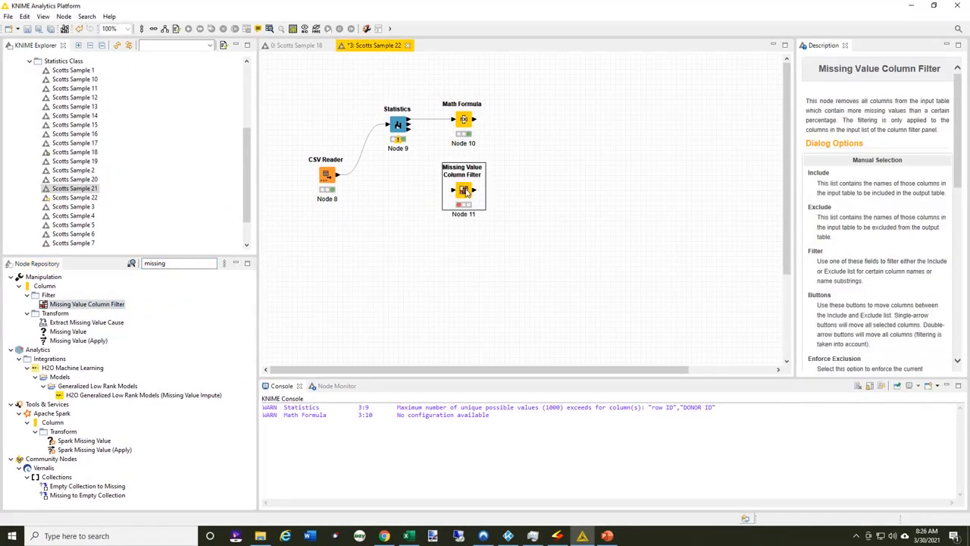
drag(336, 177, 464, 192)
- Set the Missing Value Column Filter's missing value threshold to 80%, keeping all columns included
double_click(464, 191)
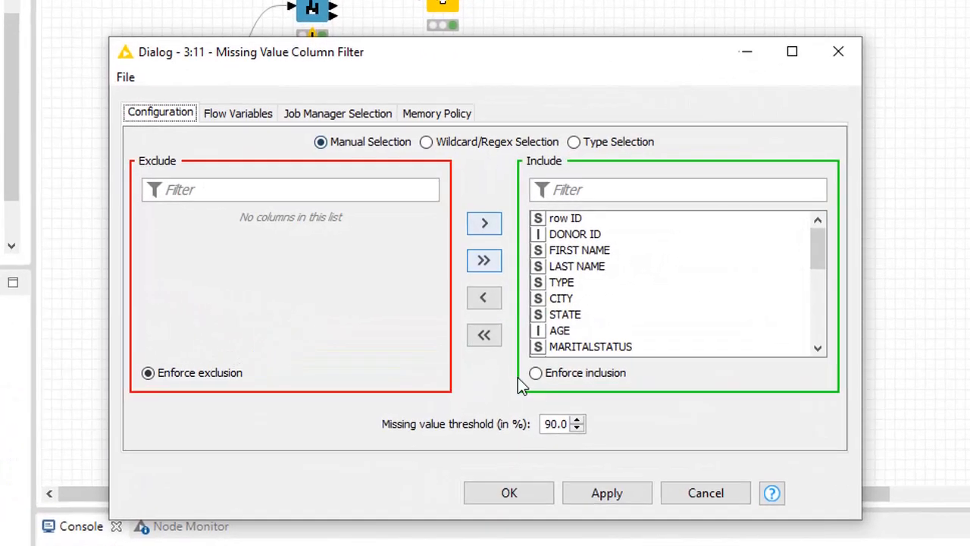
click(577, 428)
click(577, 429)
click(577, 429)
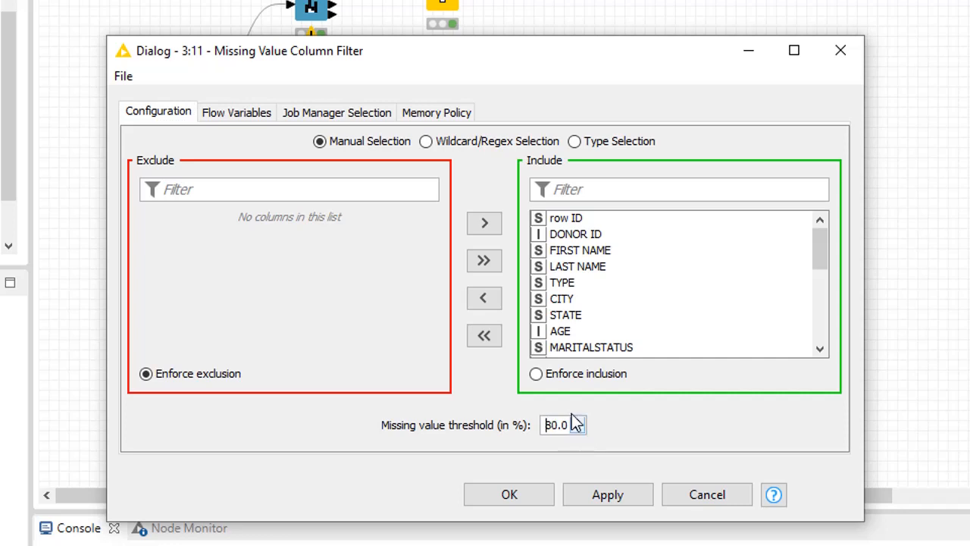
click(510, 497)
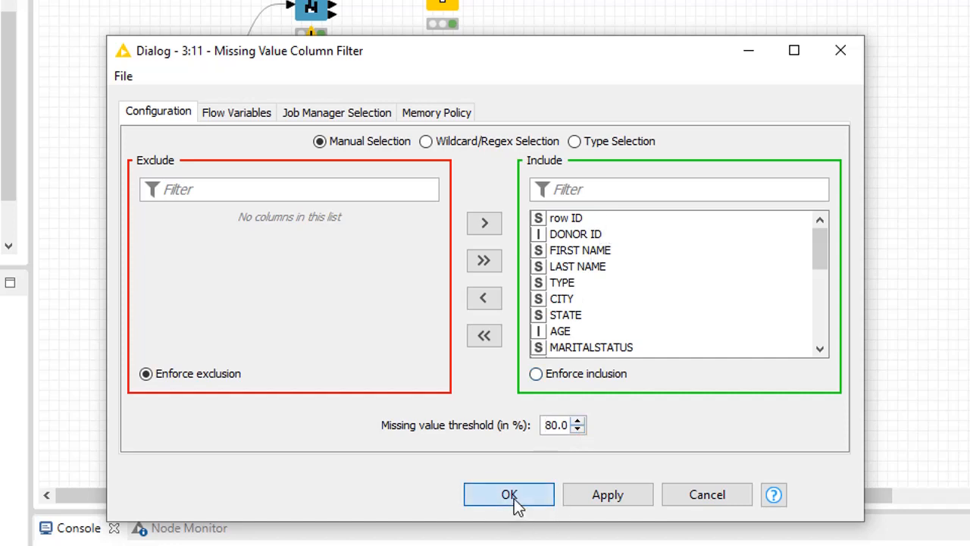
- Execute the Missing Value Column Filter node and check the row and column counts at its output port
right_click(442, 136)
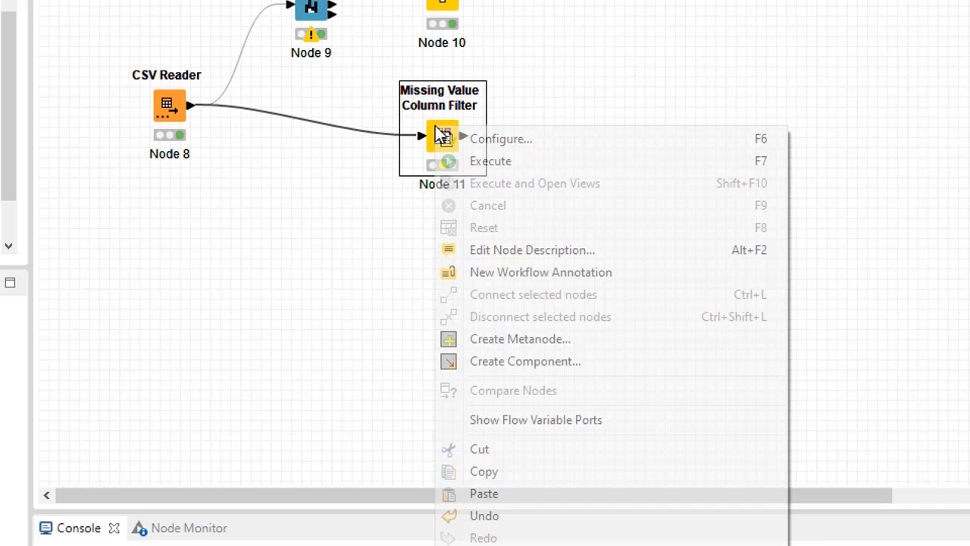
click(485, 157)
mouse_move(189, 104)
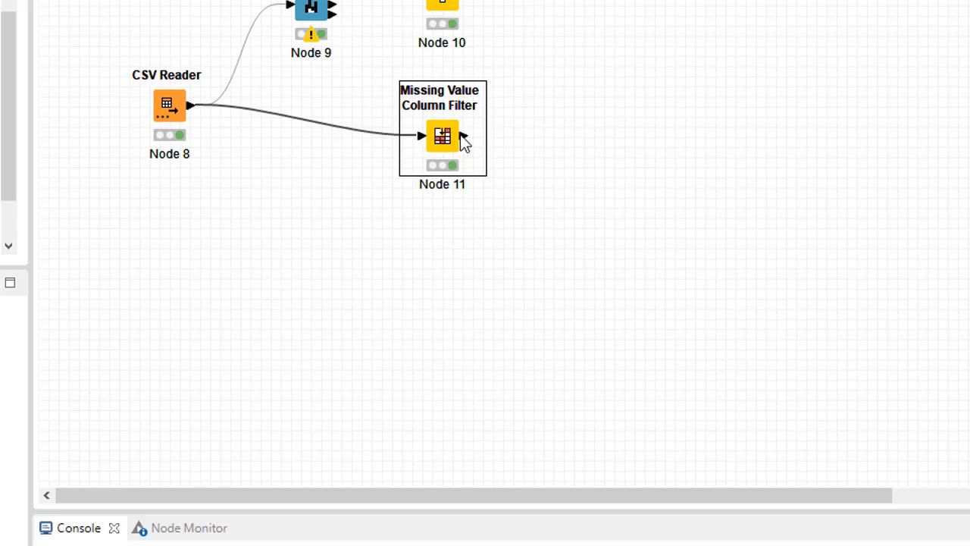
mouse_move(461, 137)
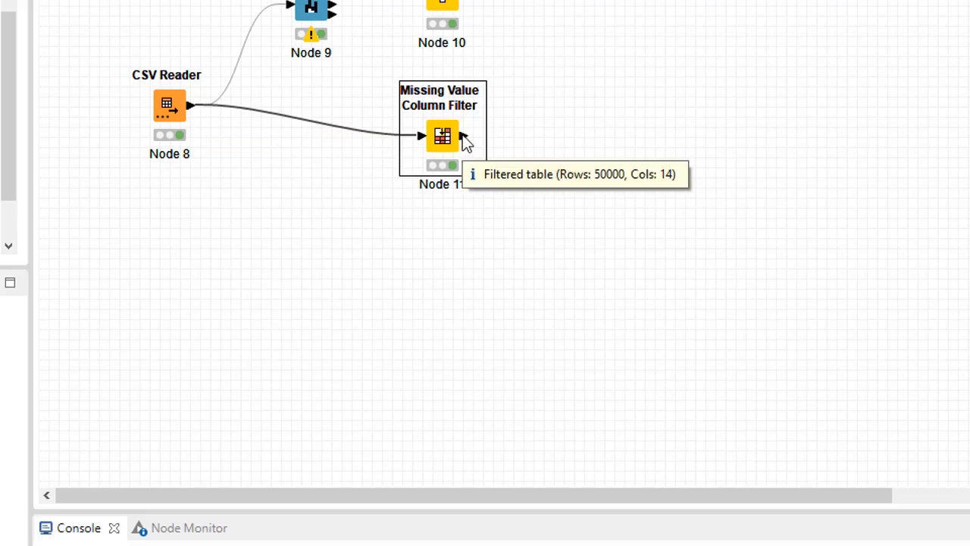
- Review the Missing Value Column Filter's filtered output table for remaining columns and missing cells, and close it
right_click(449, 136)
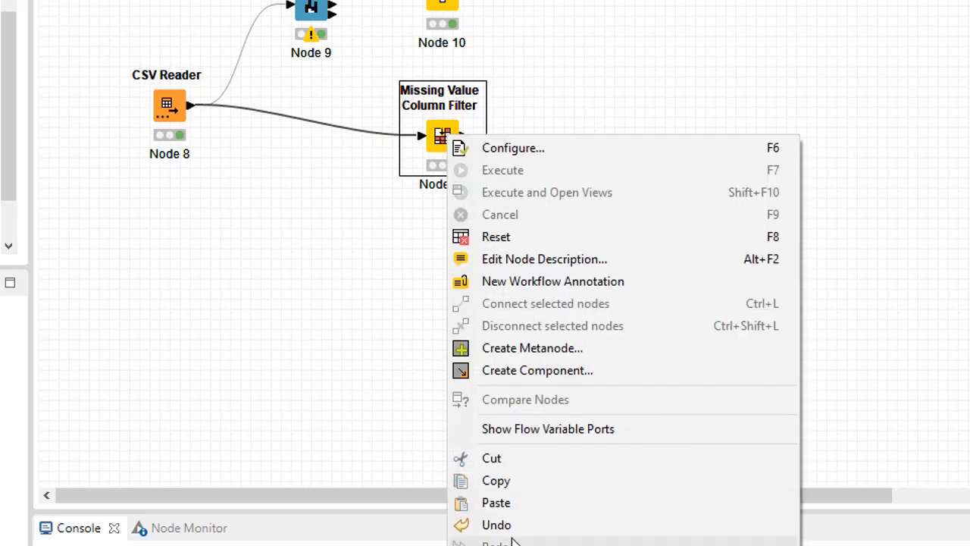
click(523, 545)
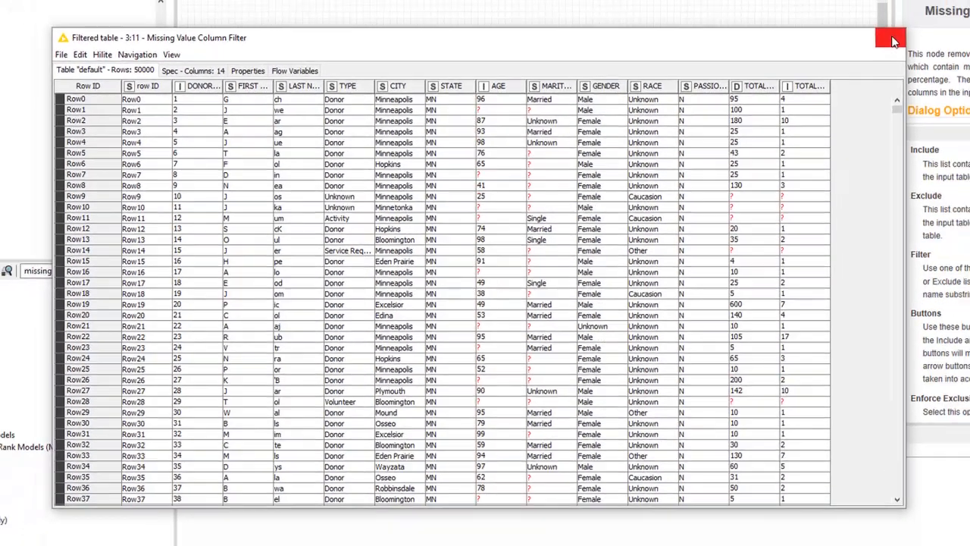
click(934, 18)
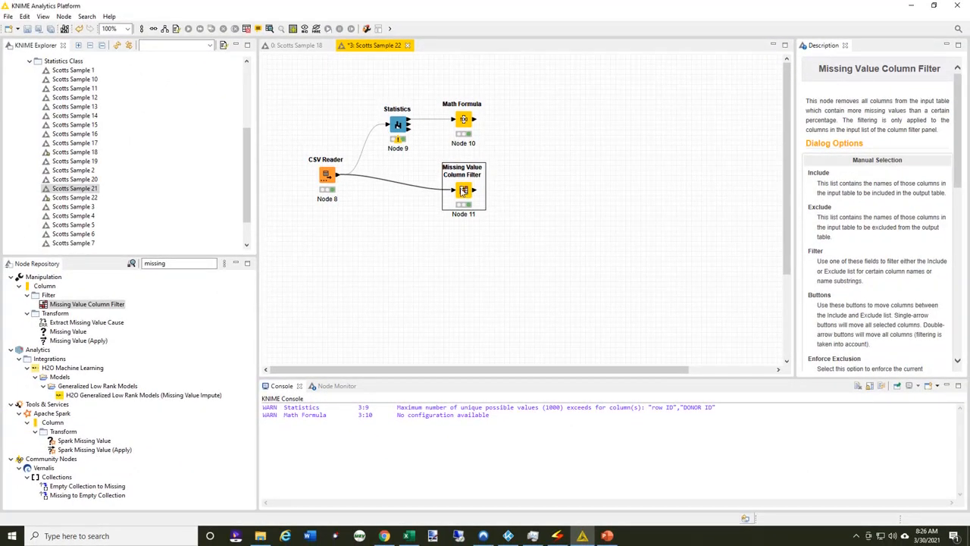
- Shift the Missing Value Column Filter node closer to the CSV Reader, then add a Missing Value node below it connected to the CSV Reader output
drag(462, 190, 440, 192)
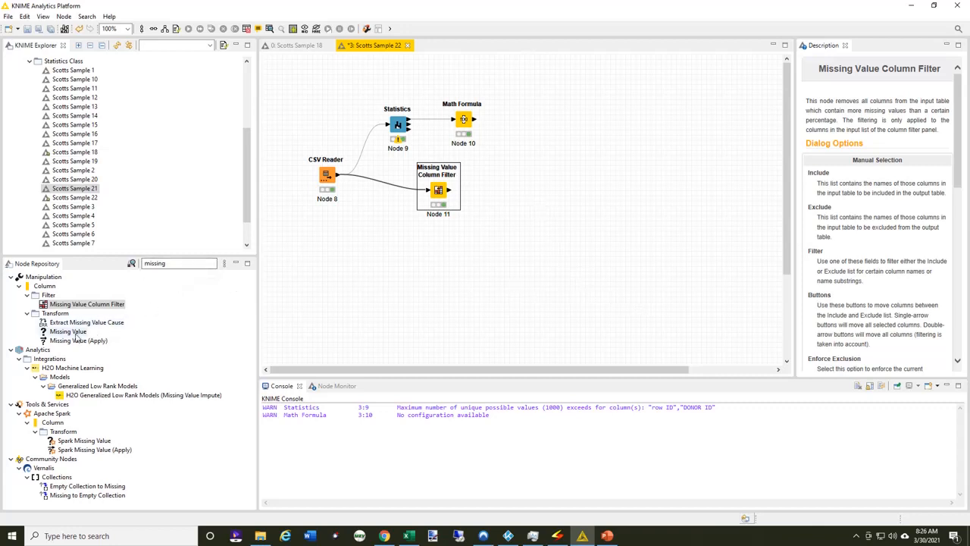
drag(75, 338, 448, 256)
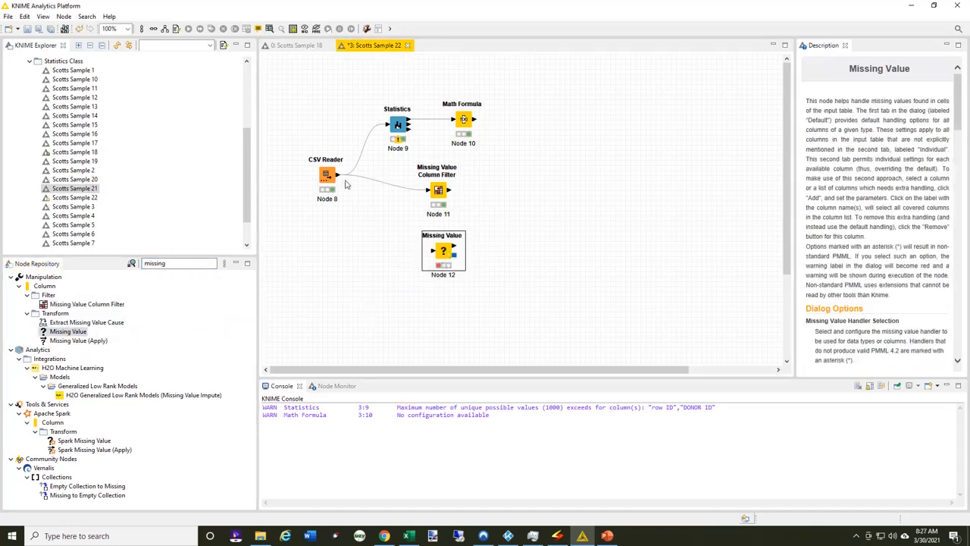
drag(339, 177, 444, 256)
- In the Missing Value node's column settings, add CITY and replace its missing values with the fixed value Unknown
double_click(444, 257)
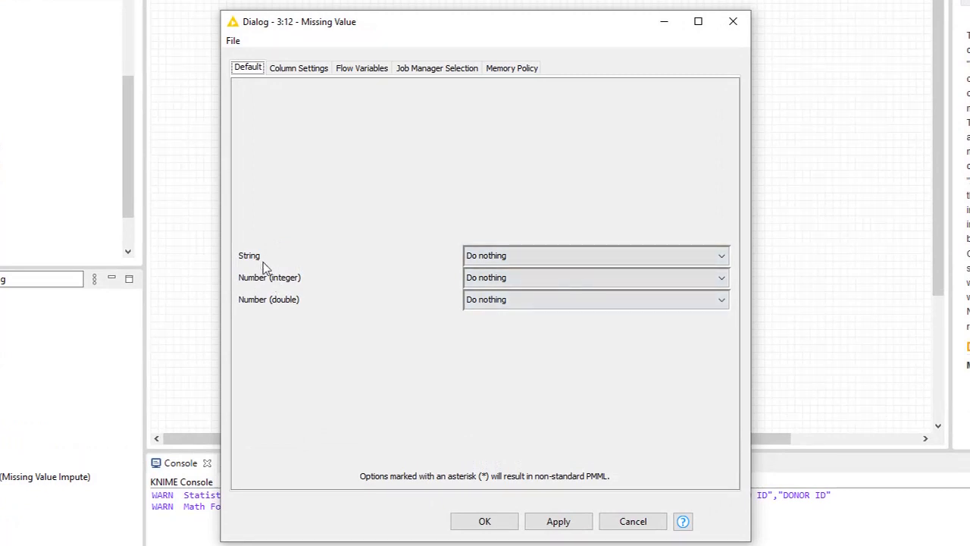
click(285, 70)
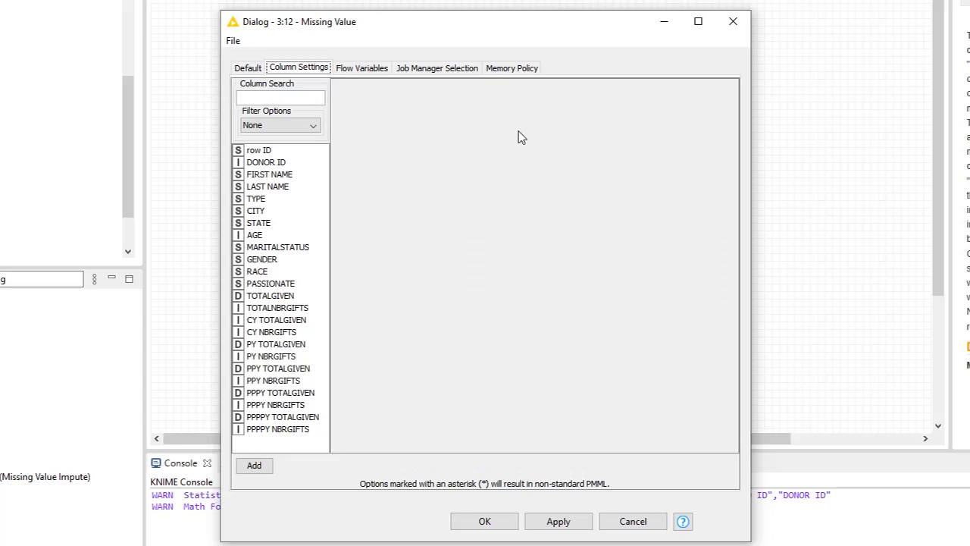
click(262, 214)
double_click(262, 213)
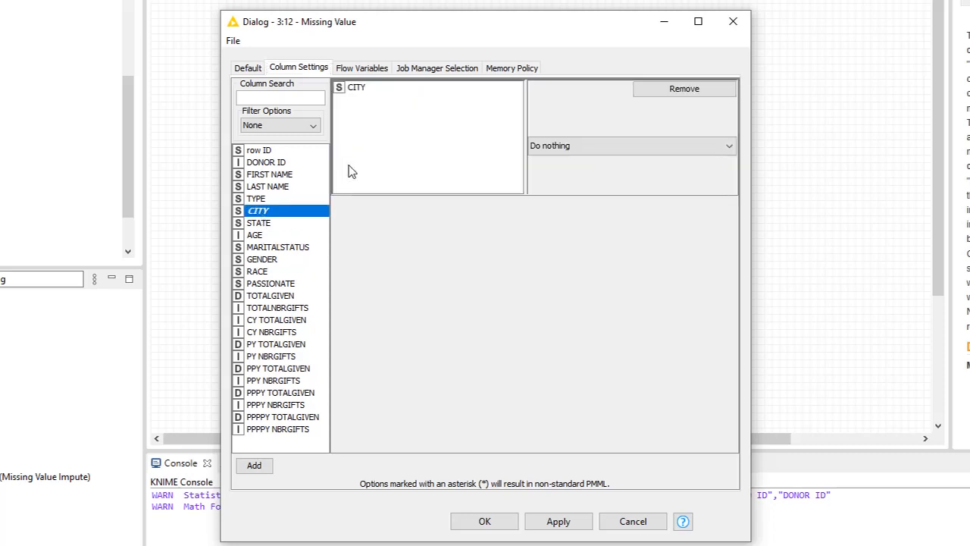
click(730, 147)
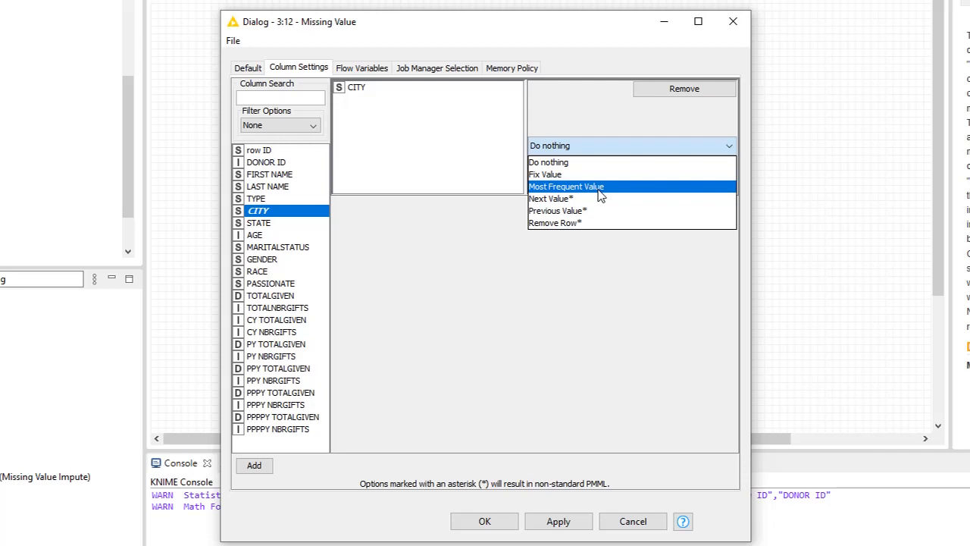
click(581, 174)
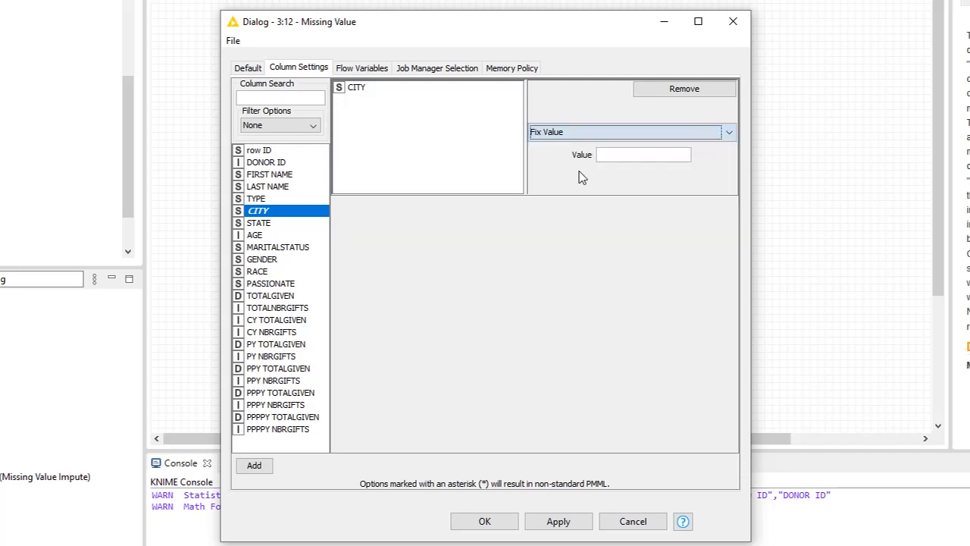
click(633, 152)
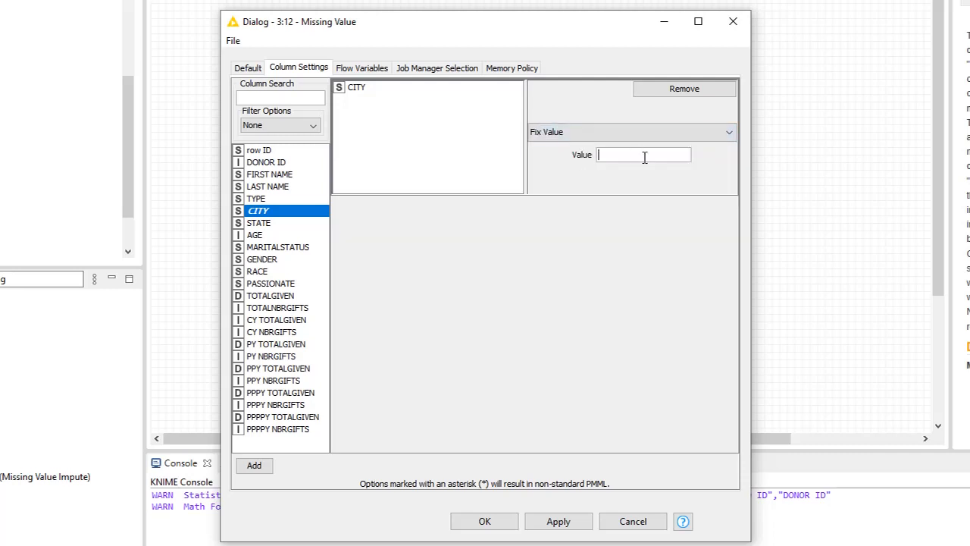
text(Unknown)
- Add a column setting that fills missing TOTALNBRGIFTS values with the Mean, accept the configuration and execute the Missing Value node
click(288, 313)
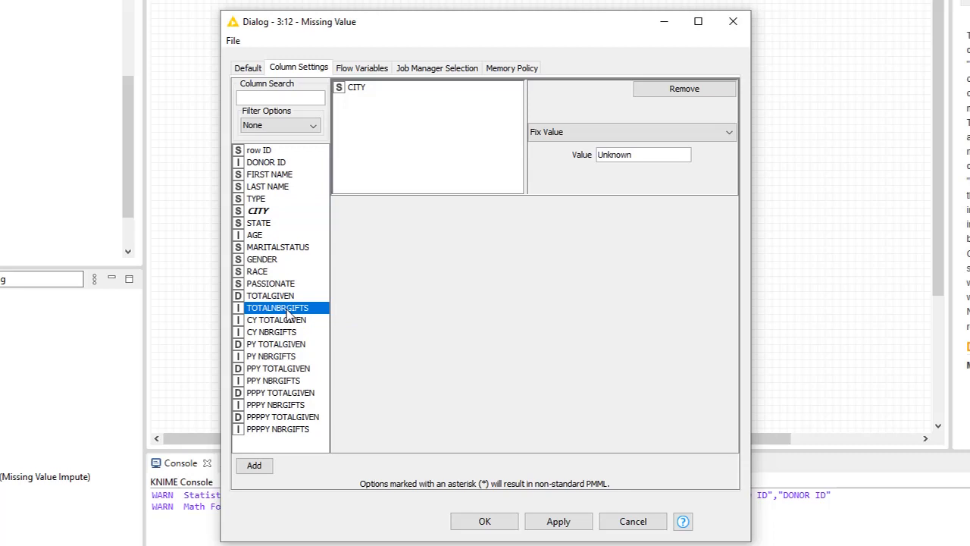
double_click(288, 313)
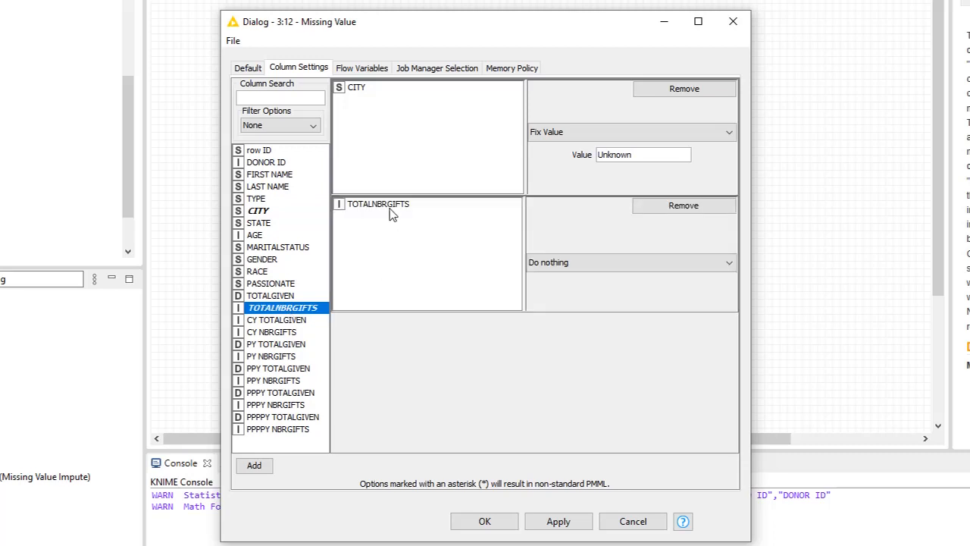
click(732, 262)
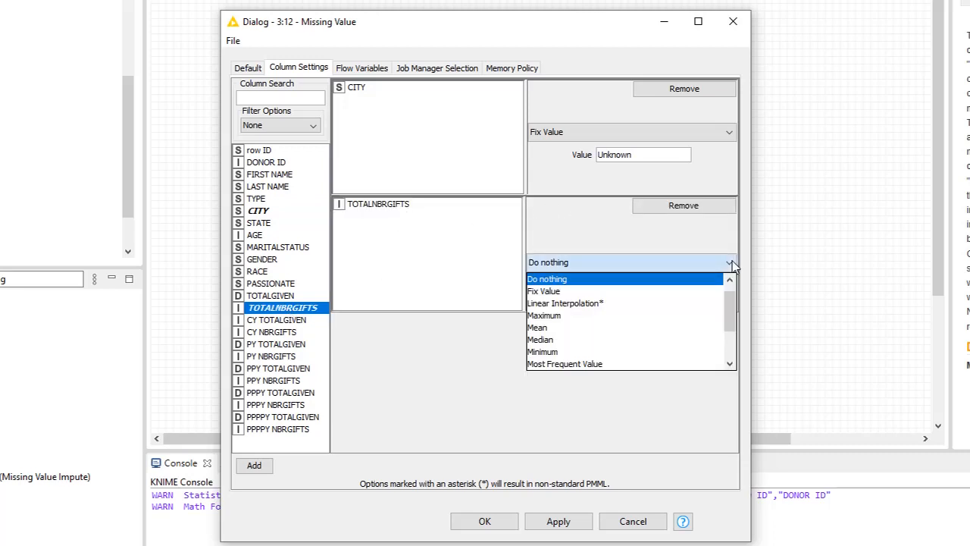
click(570, 334)
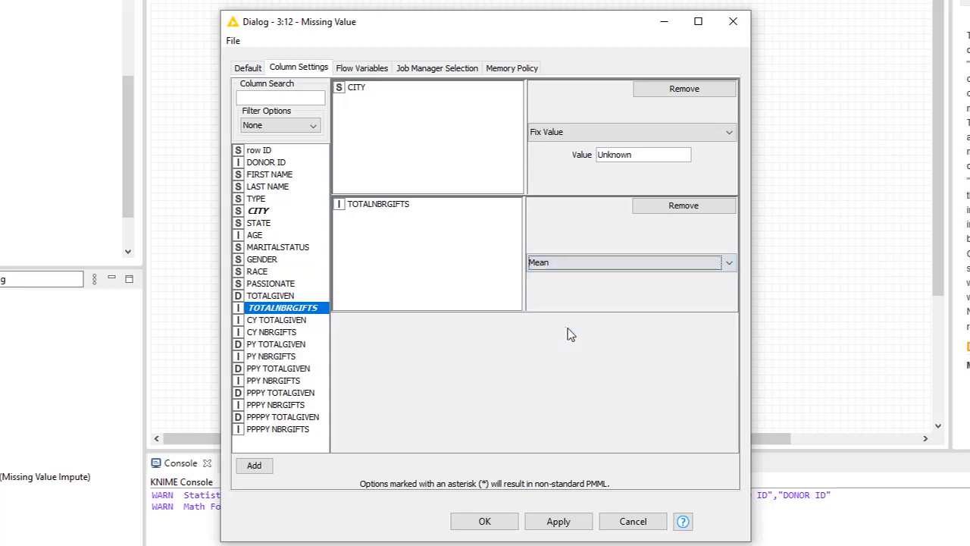
click(485, 522)
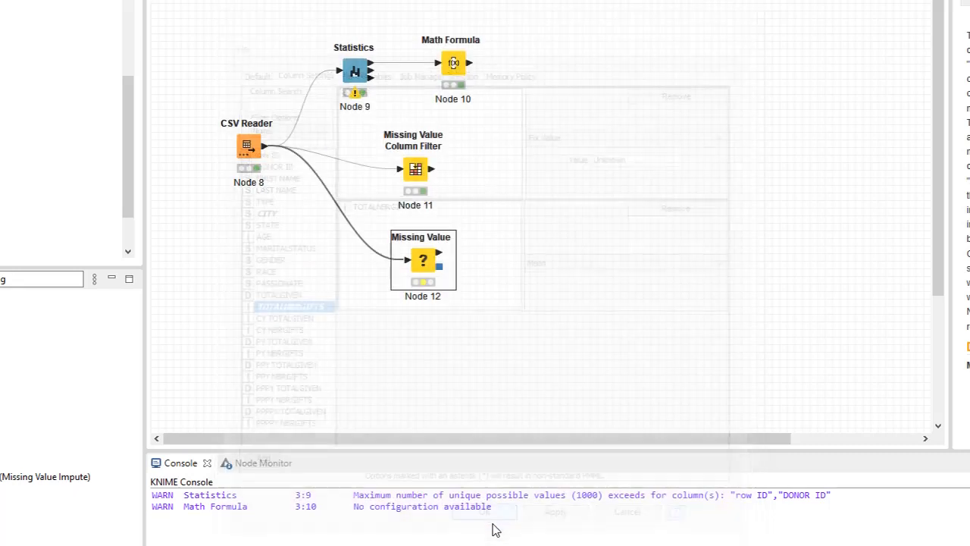
right_click(423, 262)
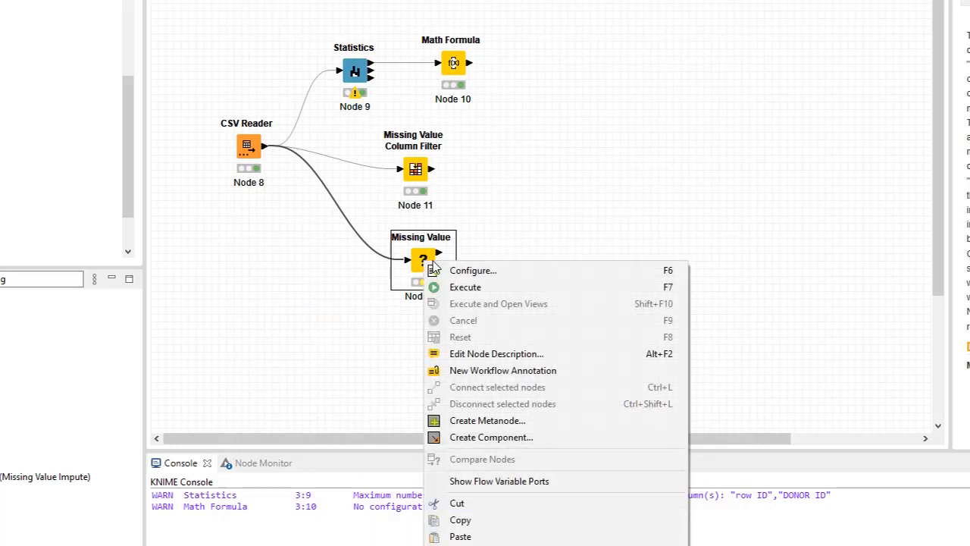
click(449, 284)
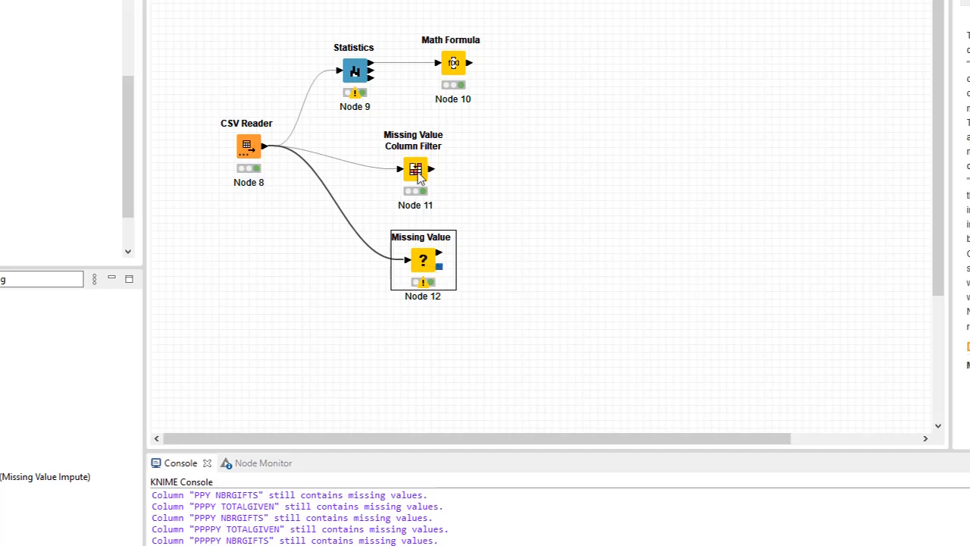
- Remove the link between CSV Reader and Missing Value, and connect the Missing Value node, placed beside the Missing Value Column Filter, to that filter's output
drag(421, 257, 505, 250)
click(410, 226)
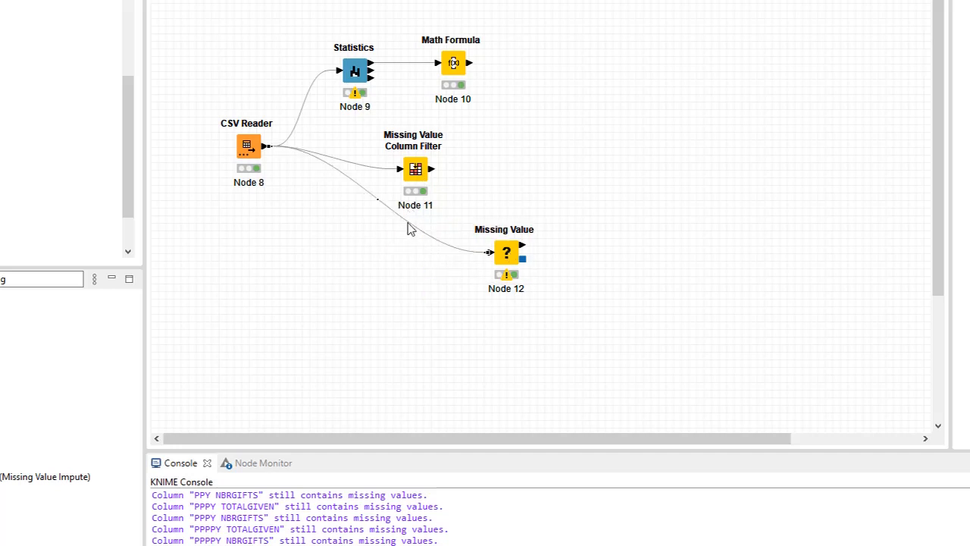
key(Delete)
drag(431, 169, 506, 175)
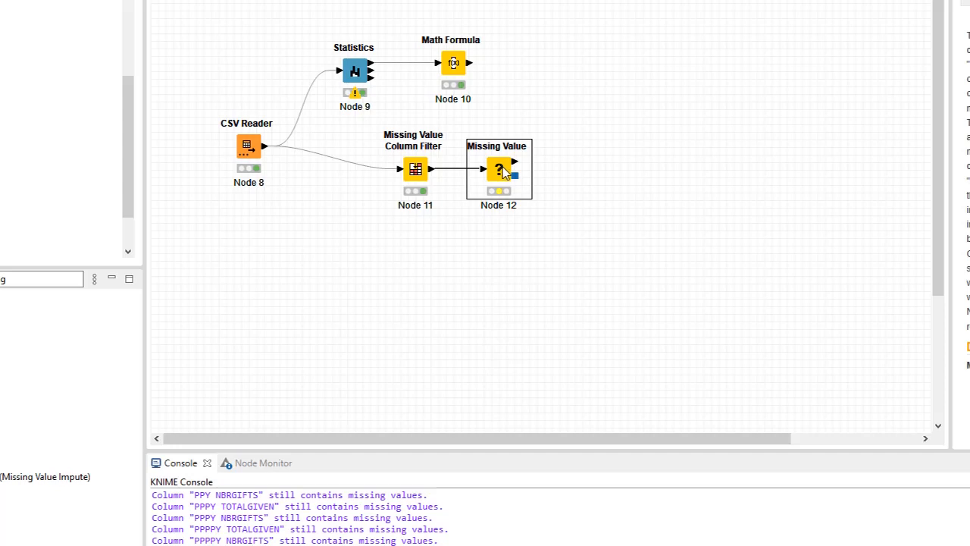
- Set the Missing Value node's default handling for String columns to Fix Value with the value Unknown
double_click(505, 174)
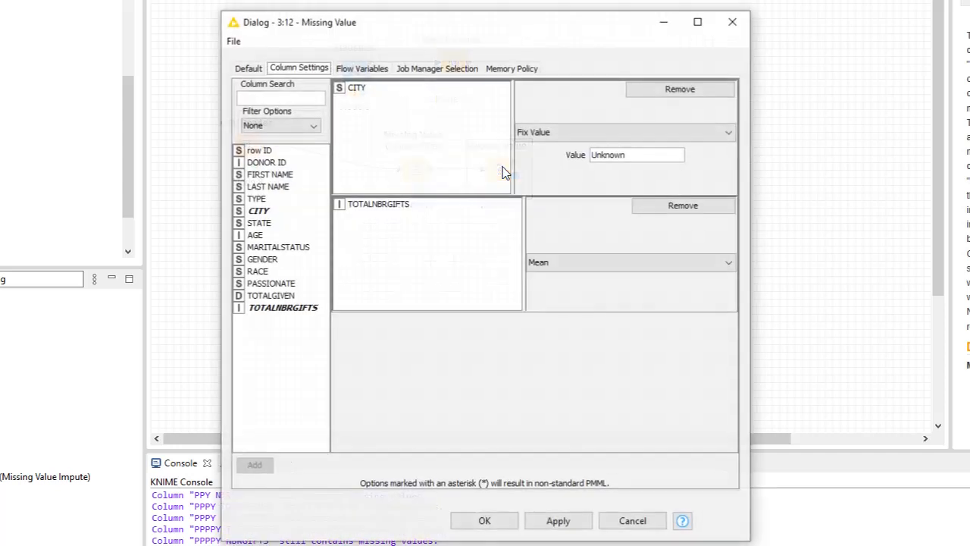
click(248, 68)
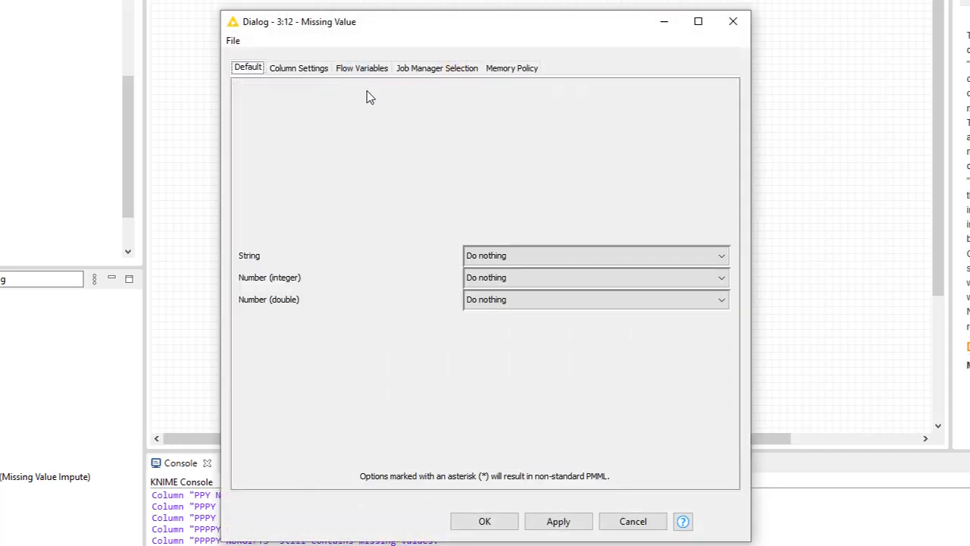
click(720, 260)
click(498, 286)
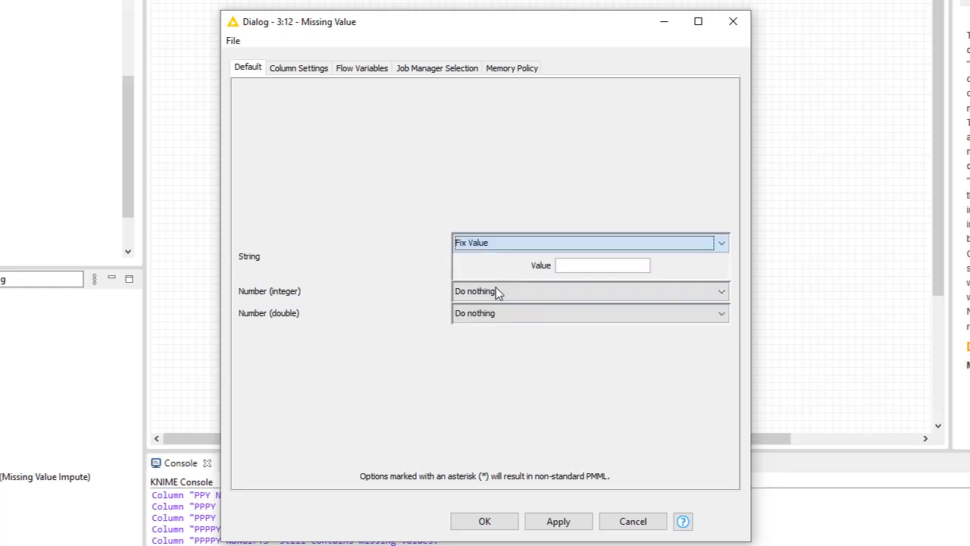
click(587, 266)
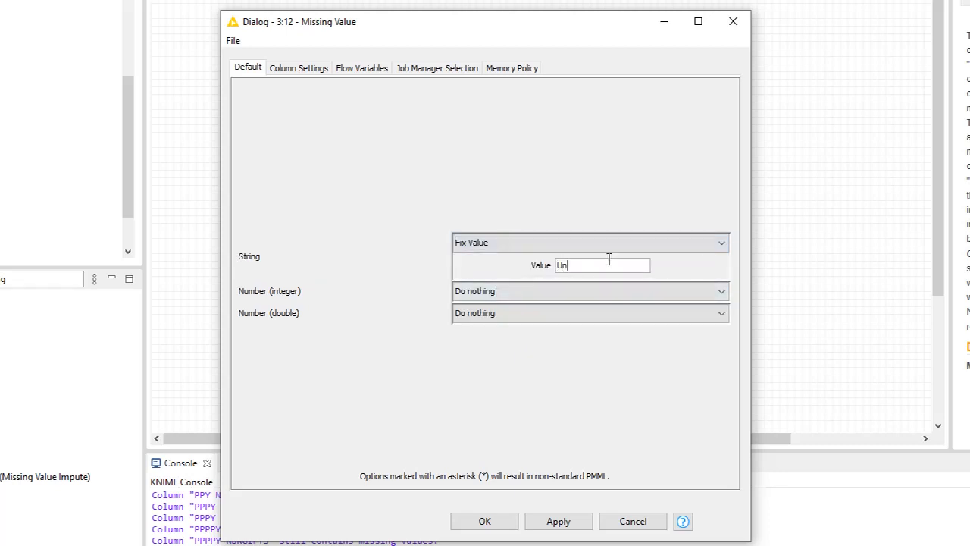
text(Unknown)
- Set the default handling for integer and double numbers to Fix Value with 0 and 0.0, and accept the configuration
click(722, 292)
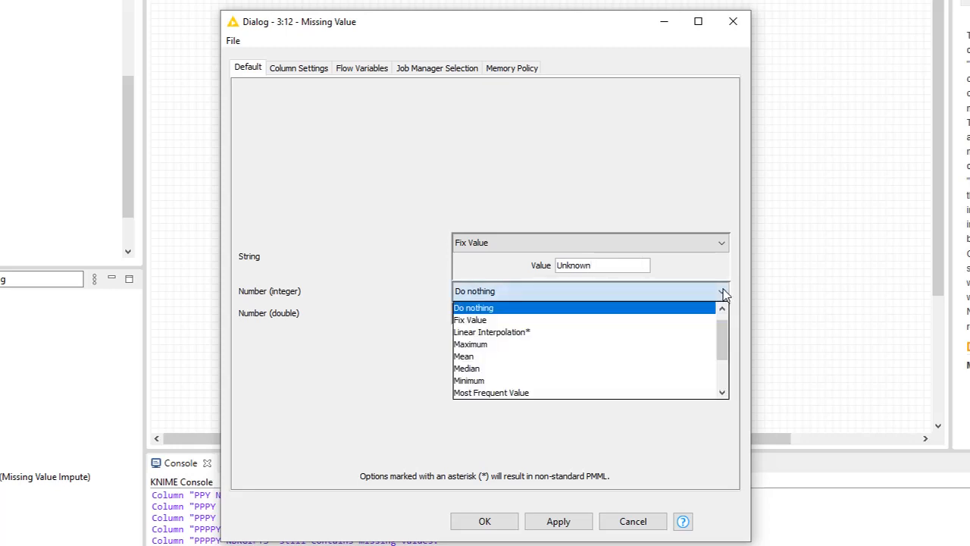
click(517, 320)
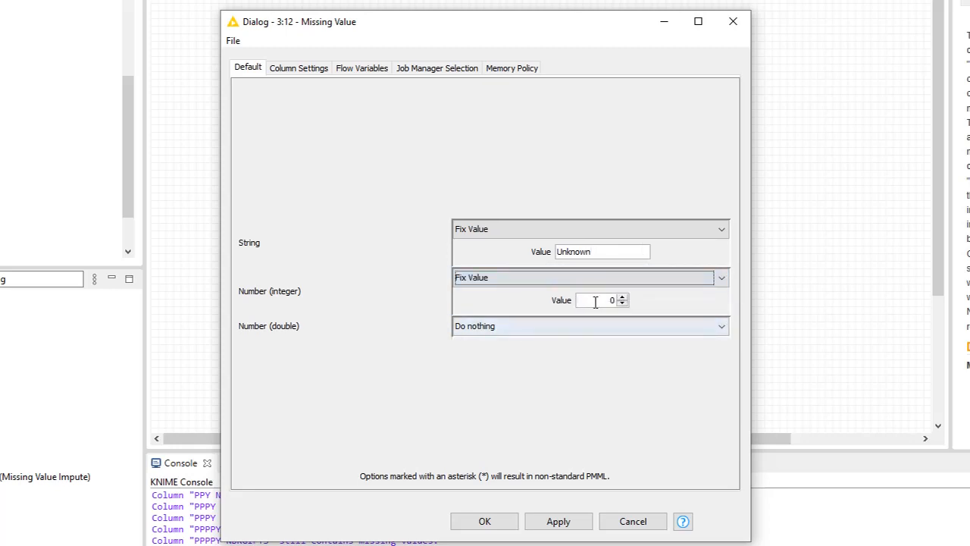
click(722, 330)
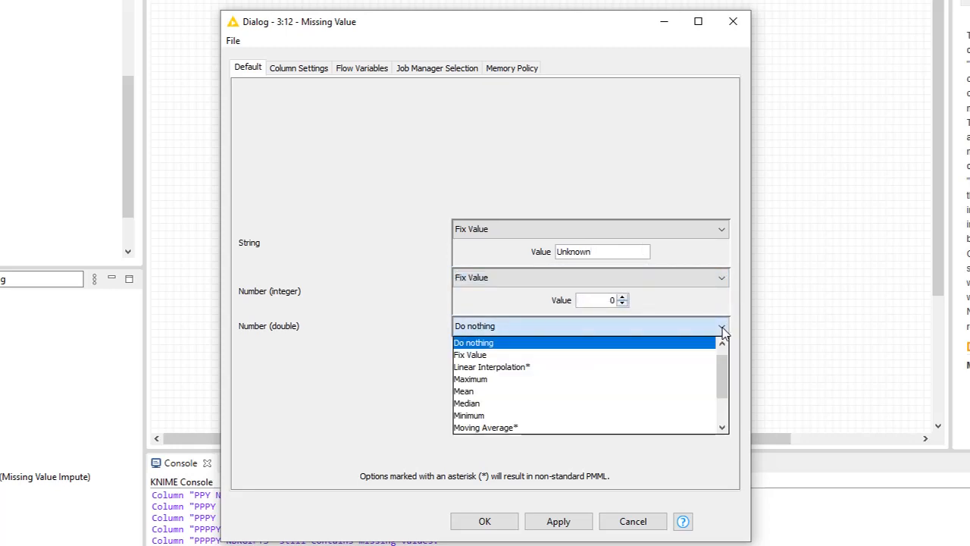
click(506, 354)
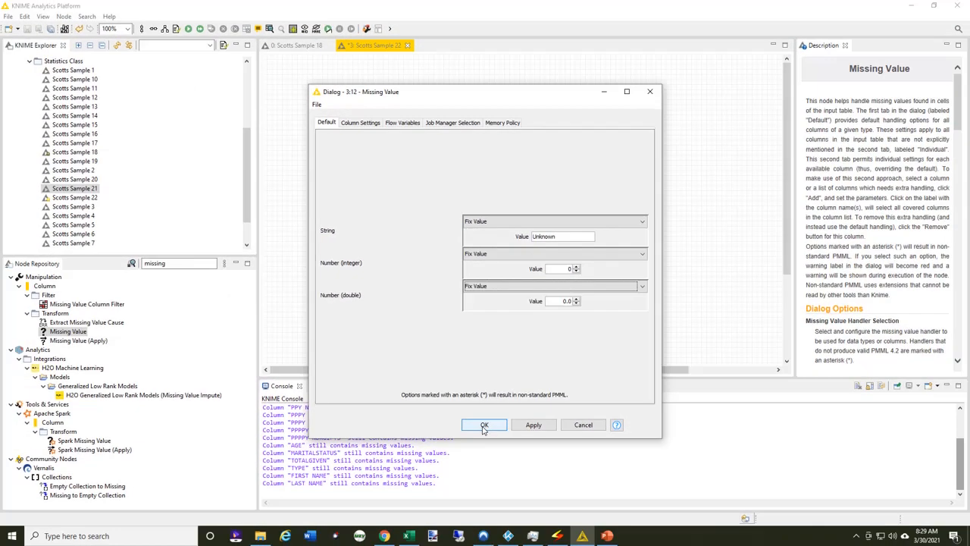
click(484, 428)
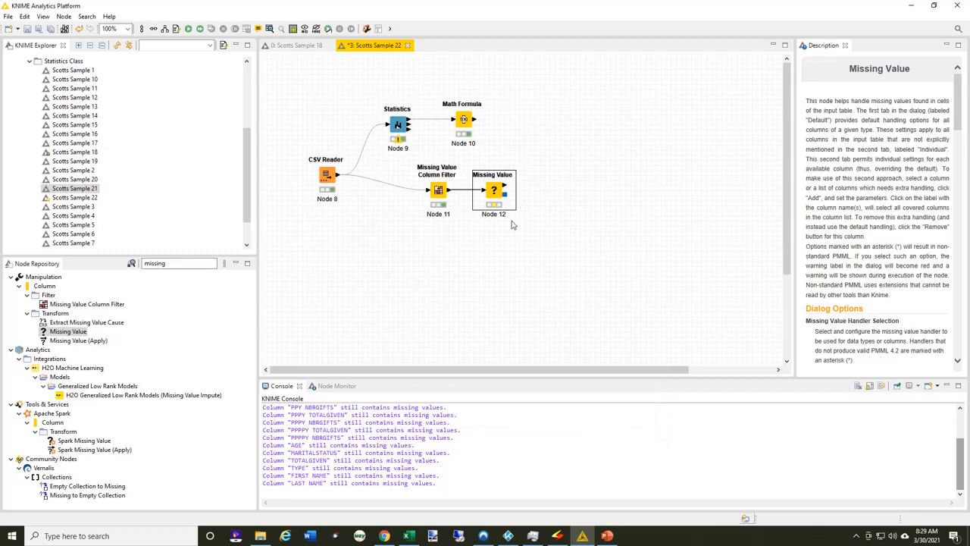
- Execute the Missing Value node, review the replaced values in its output table and close the table
right_click(497, 193)
click(529, 210)
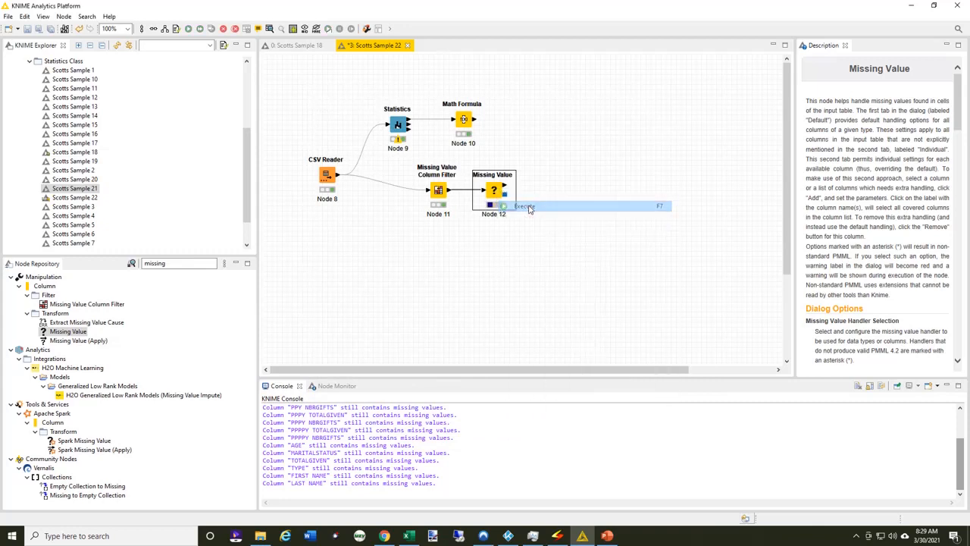
right_click(493, 189)
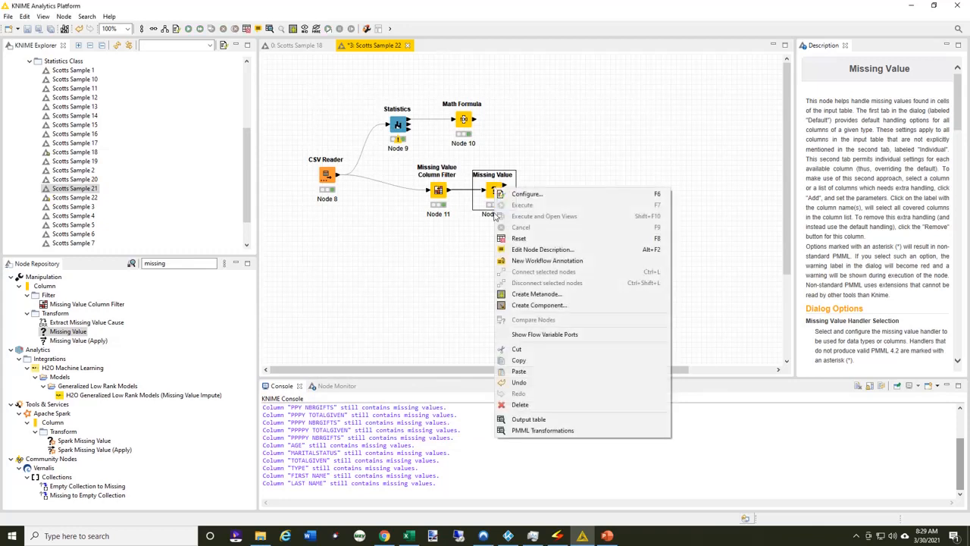
click(545, 421)
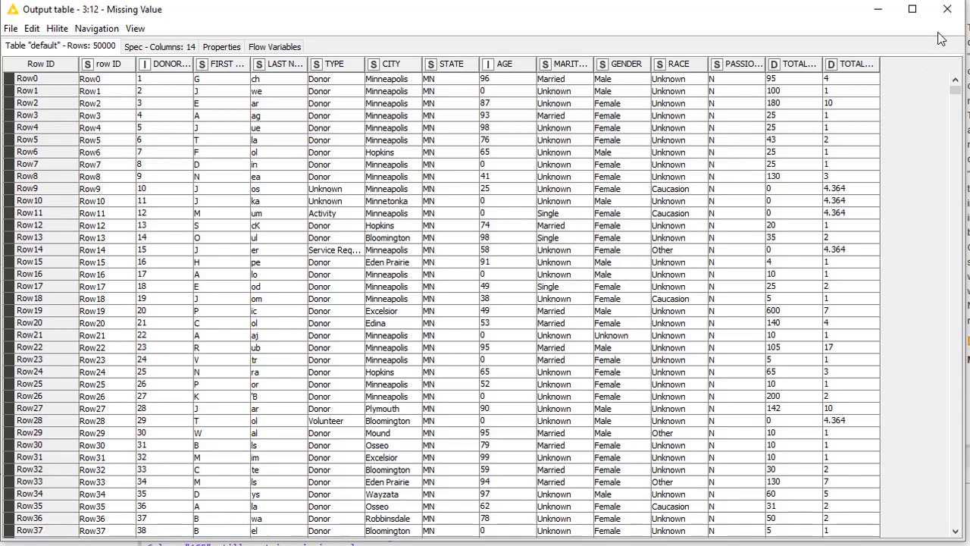
click(948, 9)
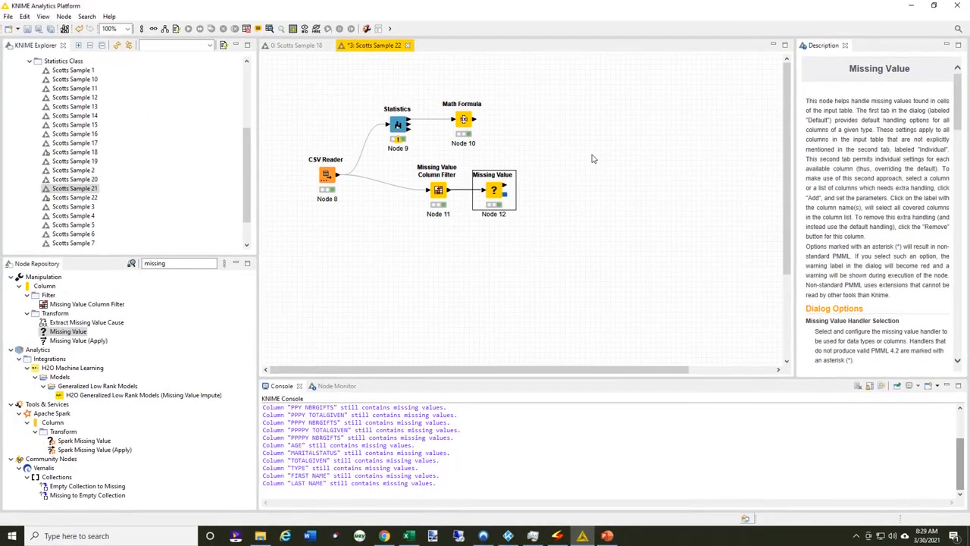